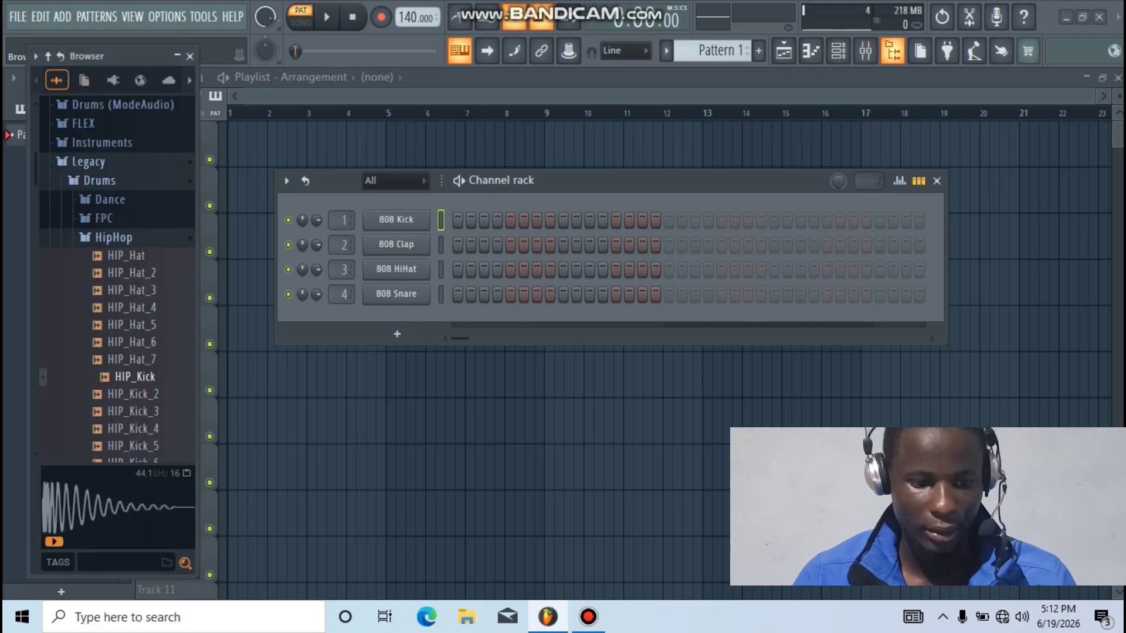
Nudge the sample browser left and expand the HipHop sample folder
{"action": "mouse_move", "coordinate": [118, 56]}
{"action": "left_mouse_down"}
{"action": "mouse_move", "coordinate": [92, 54]}
{"action": "mouse_move", "coordinate": [115, 55]}
{"action": "mouse_move", "coordinate": [107, 58]}
{"action": "left_mouse_up"}
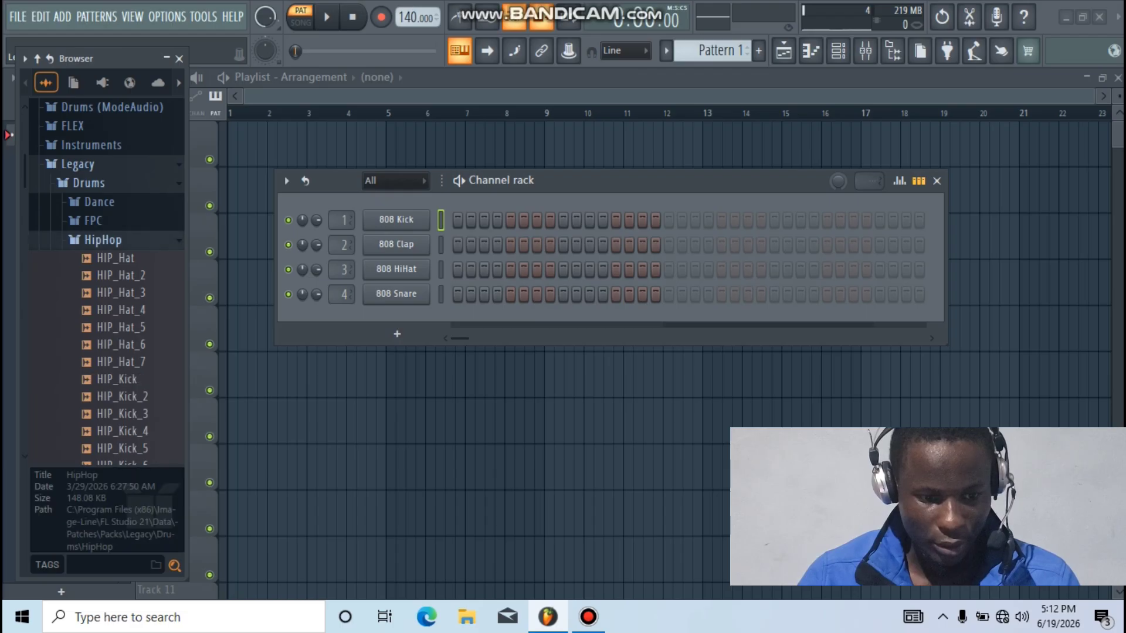
{"action": "left_click", "coordinate": [103, 239]}
{"action": "left_click", "coordinate": [77, 164]}
{"action": "left_click", "coordinate": [77, 164]}
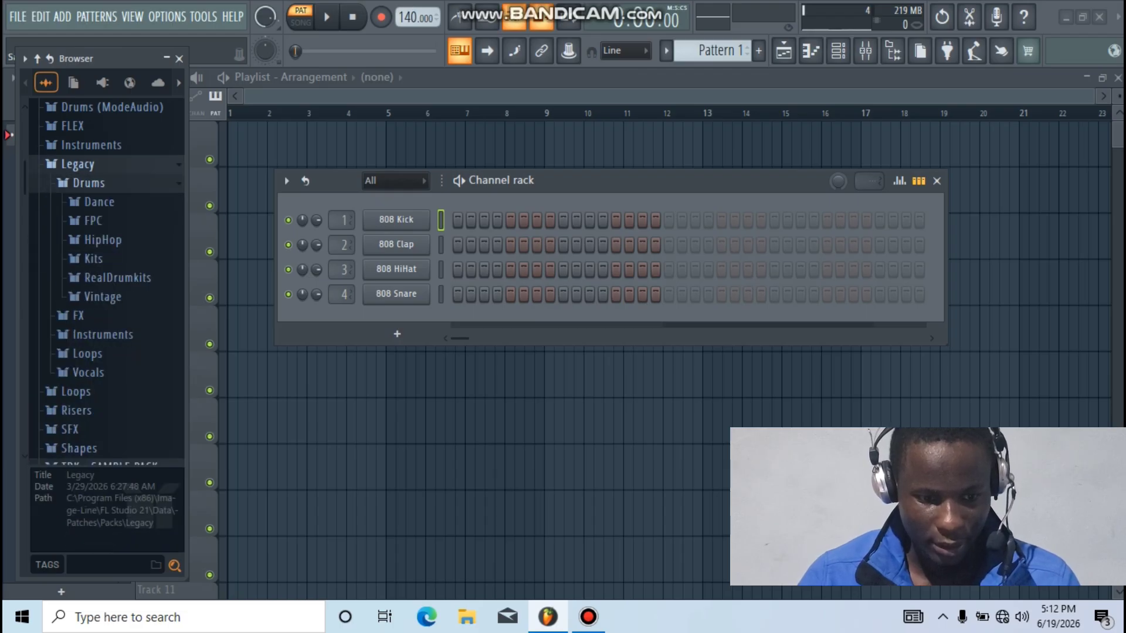
{"action": "left_click", "coordinate": [103, 240]}
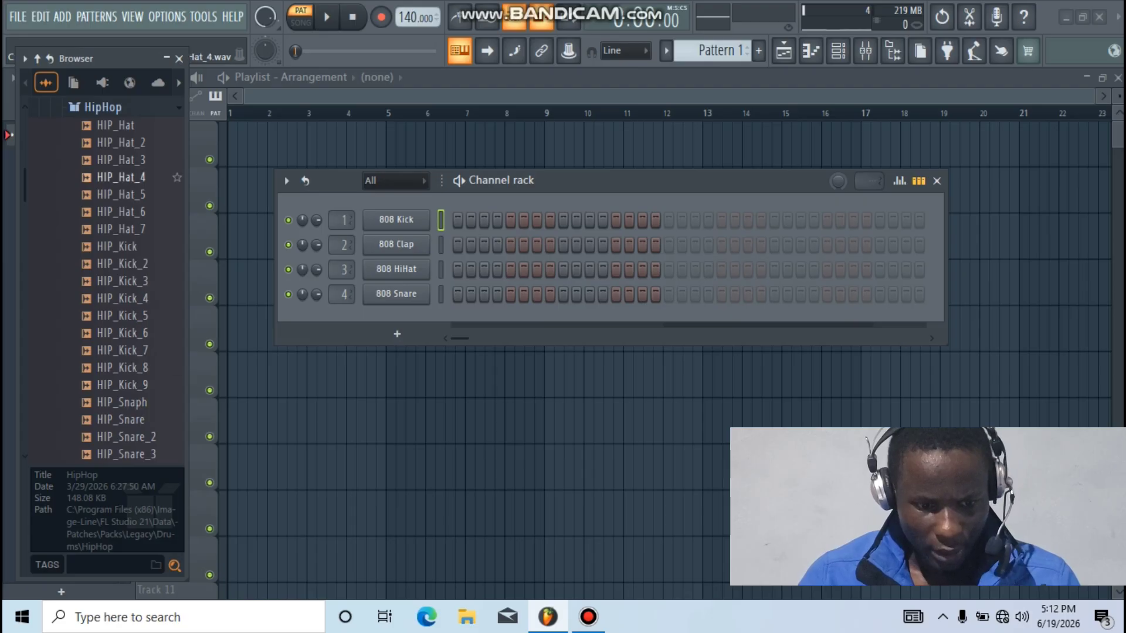
Audition HIP_Hat_5 and HIP_Hat_6, then send HIP_Hat_6 to the selected kick, clap and hi-hat channels
{"action": "left_click", "coordinate": [123, 194]}
{"action": "left_click", "coordinate": [123, 212]}
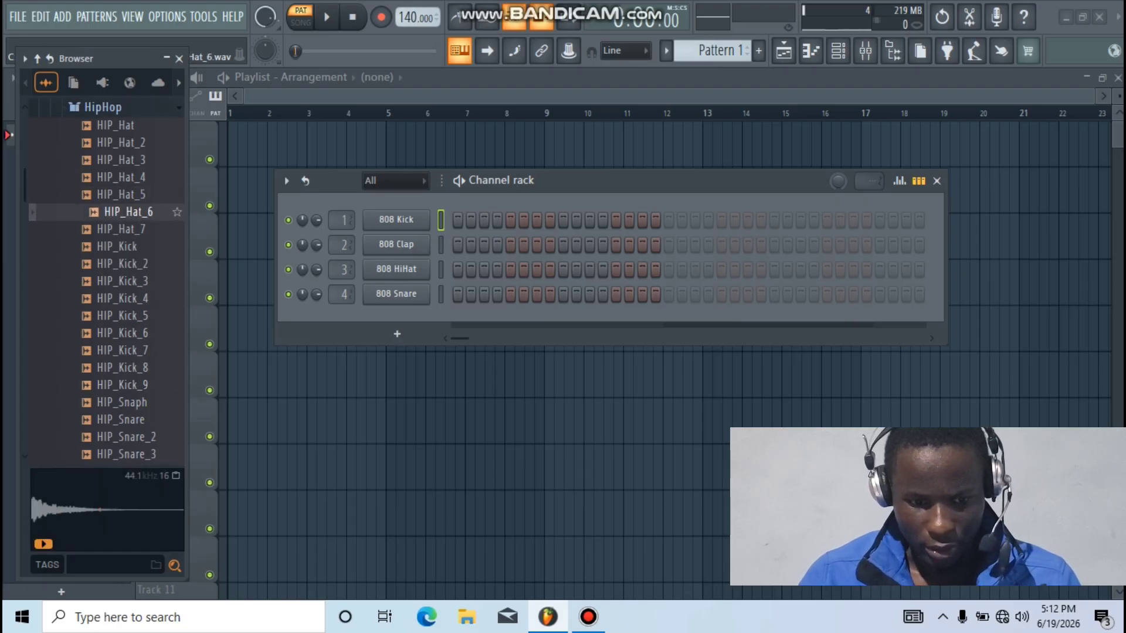
{"action": "left_click_drag", "start_coordinate": [440, 220], "coordinate": [441, 269]}
{"action": "right_click", "coordinate": [144, 212]}
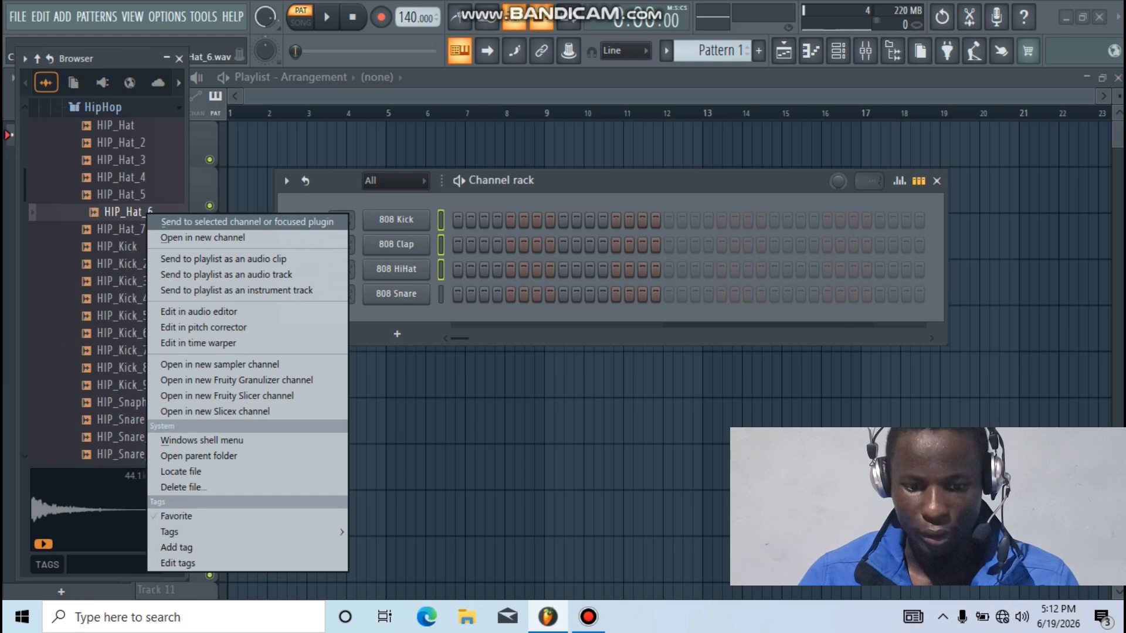
{"action": "left_click", "coordinate": [234, 221]}
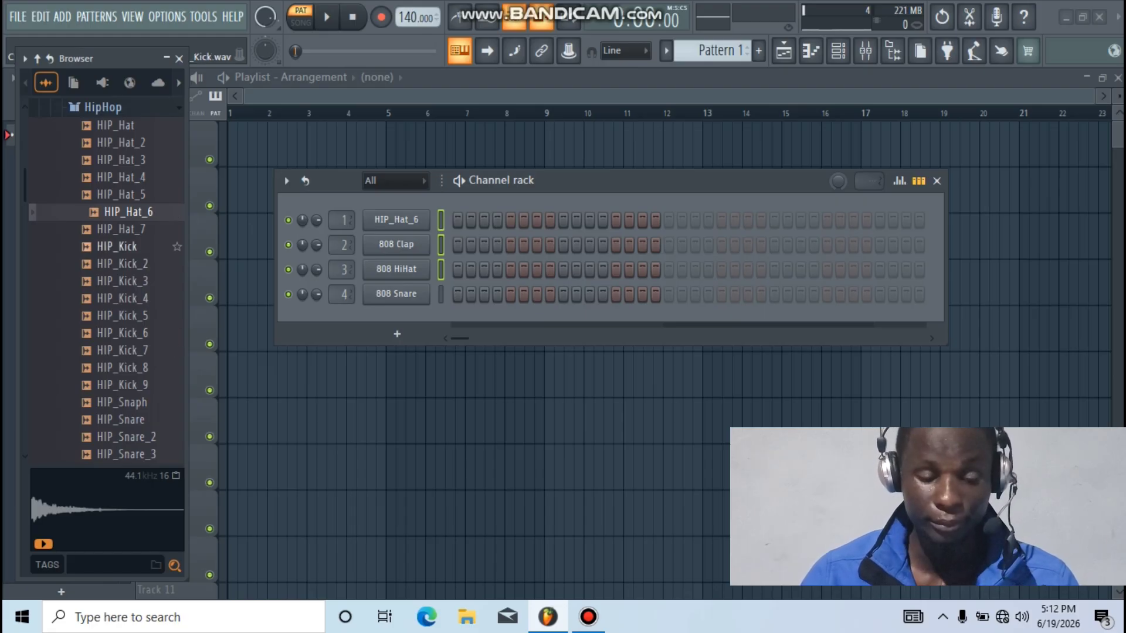
Load HIP_Kick into channel 1 and drop HIP_Snare_2 onto the Playlist
{"action": "left_click", "coordinate": [123, 247]}
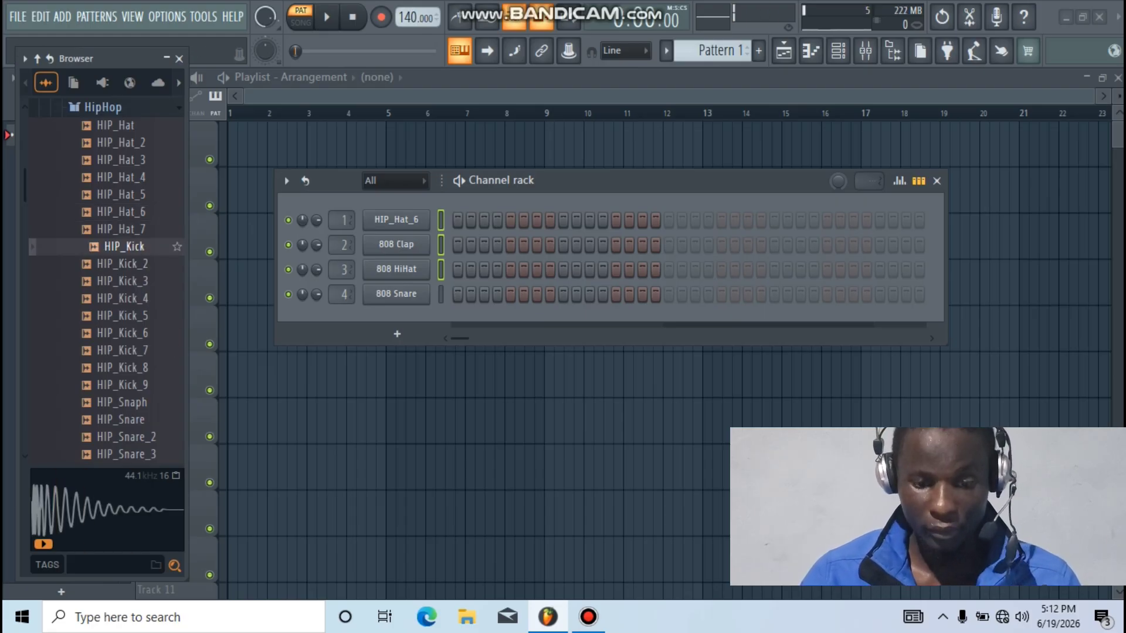
{"action": "left_click", "coordinate": [441, 219]}
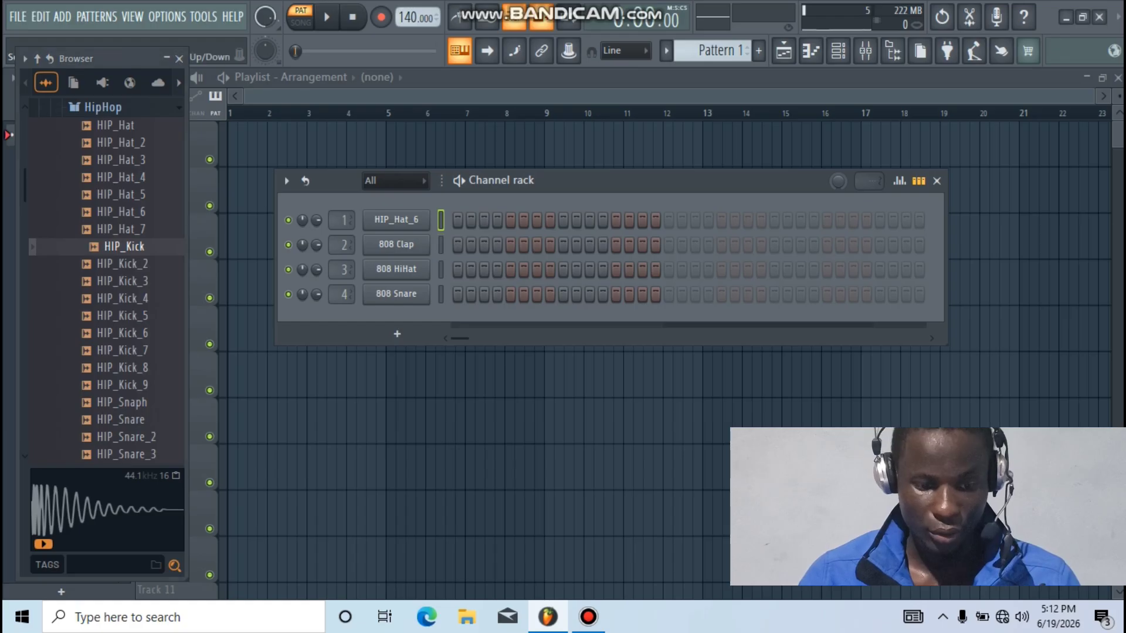
{"action": "right_click", "coordinate": [118, 246]}
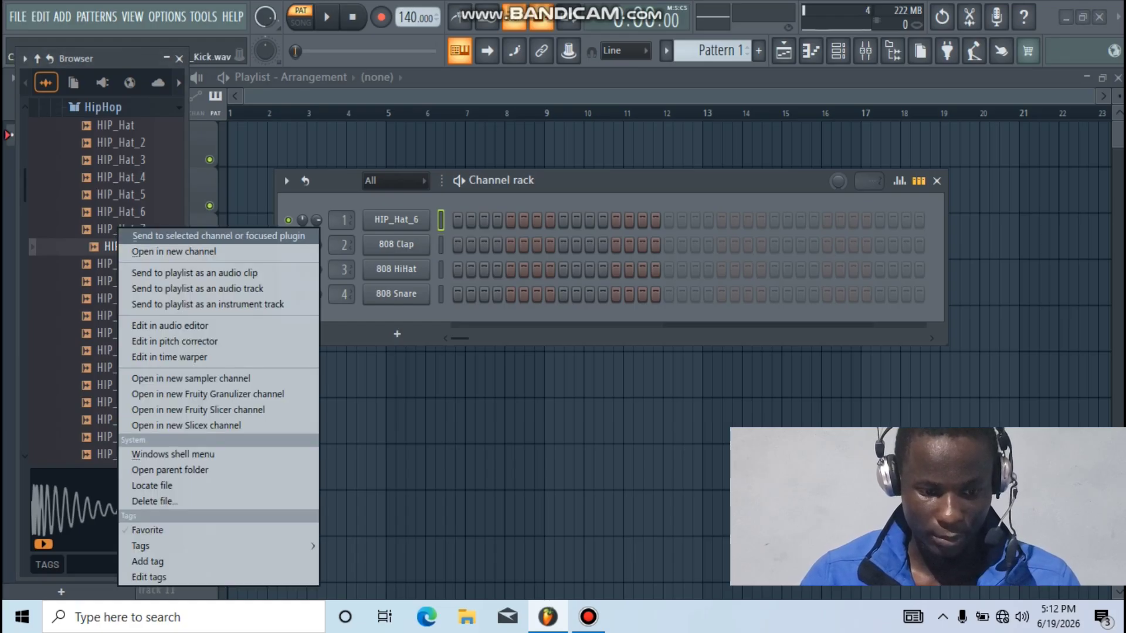
{"action": "left_click", "coordinate": [141, 233]}
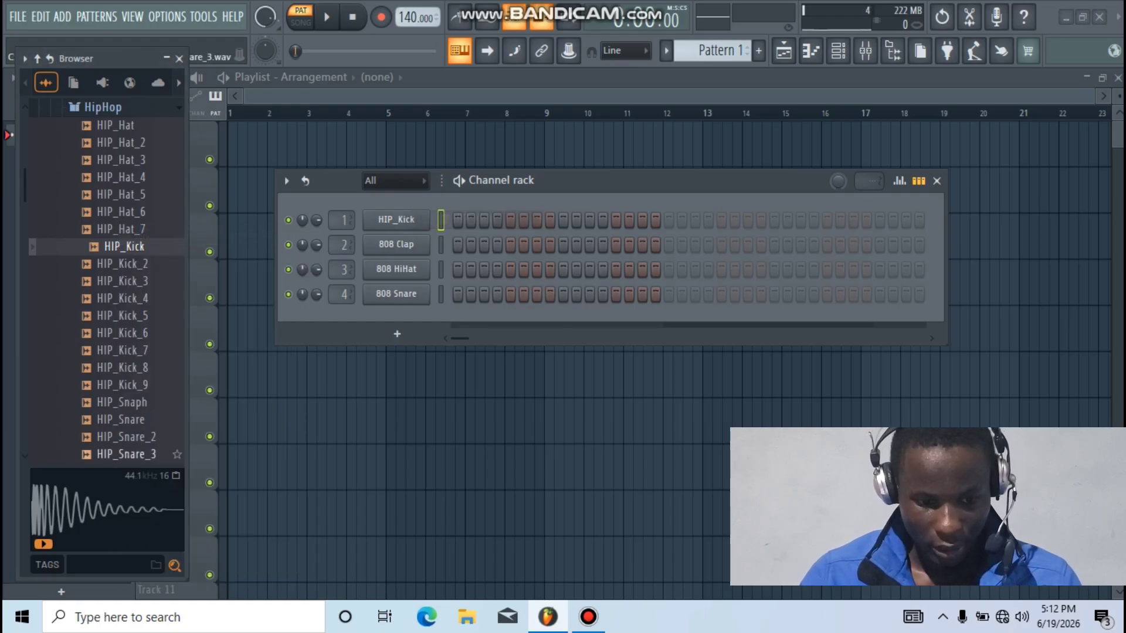
{"action": "left_click", "coordinate": [129, 436]}
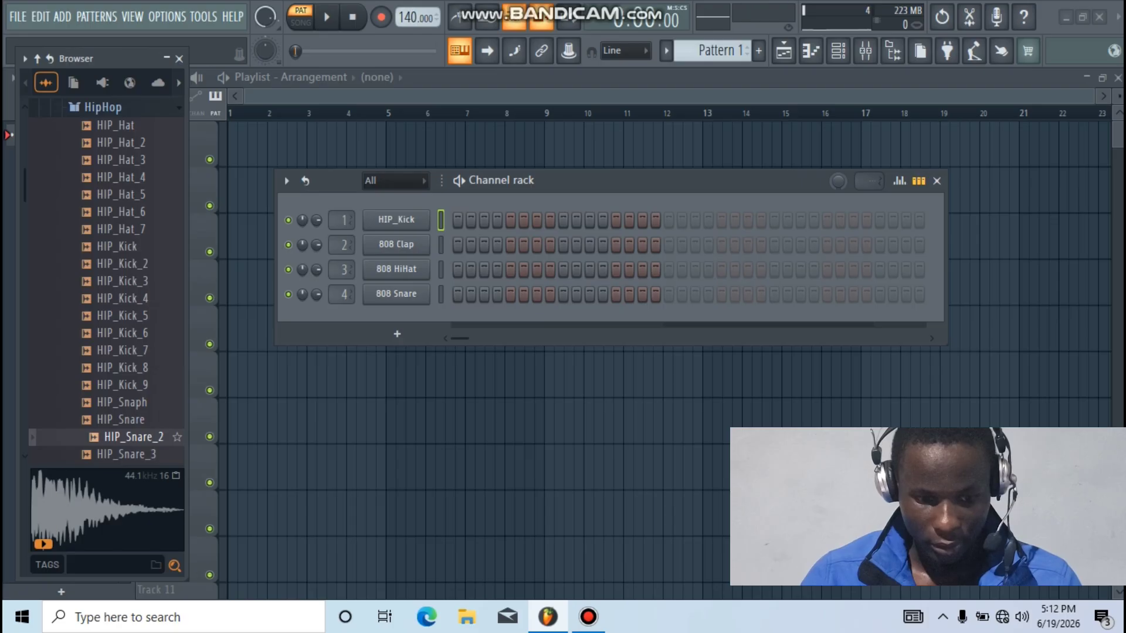
{"action": "left_click_drag", "start_coordinate": [129, 437], "coordinate": [176, 483]}
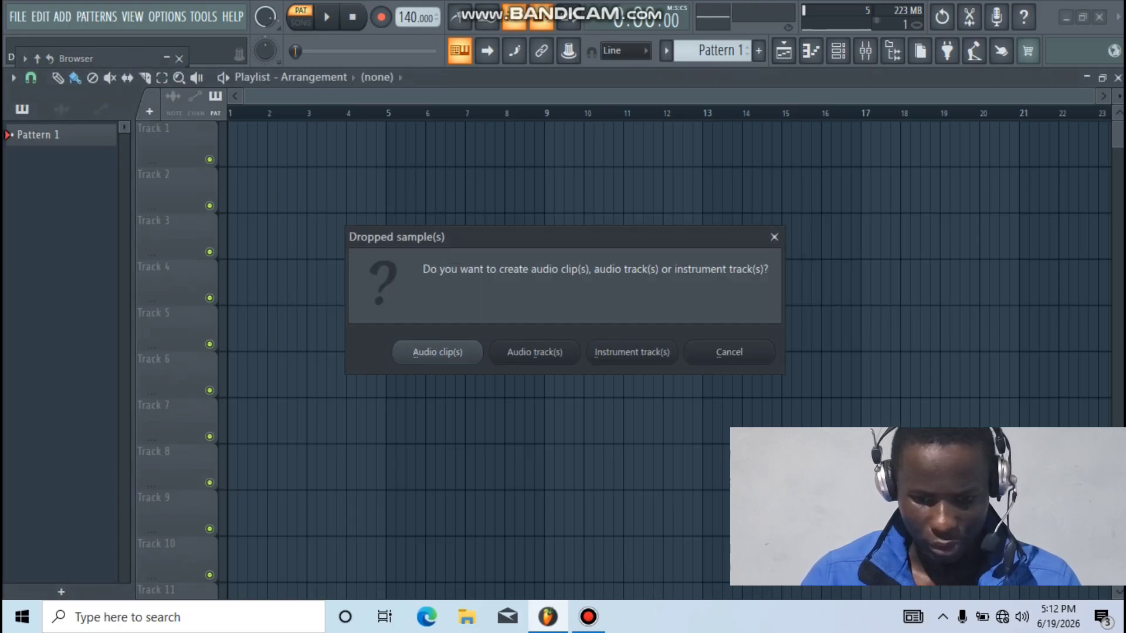
Cancel the dropped-sample question and audition the HipHop snares HIP_Snare through HIP_Snare_7
{"action": "left_click", "coordinate": [774, 236]}
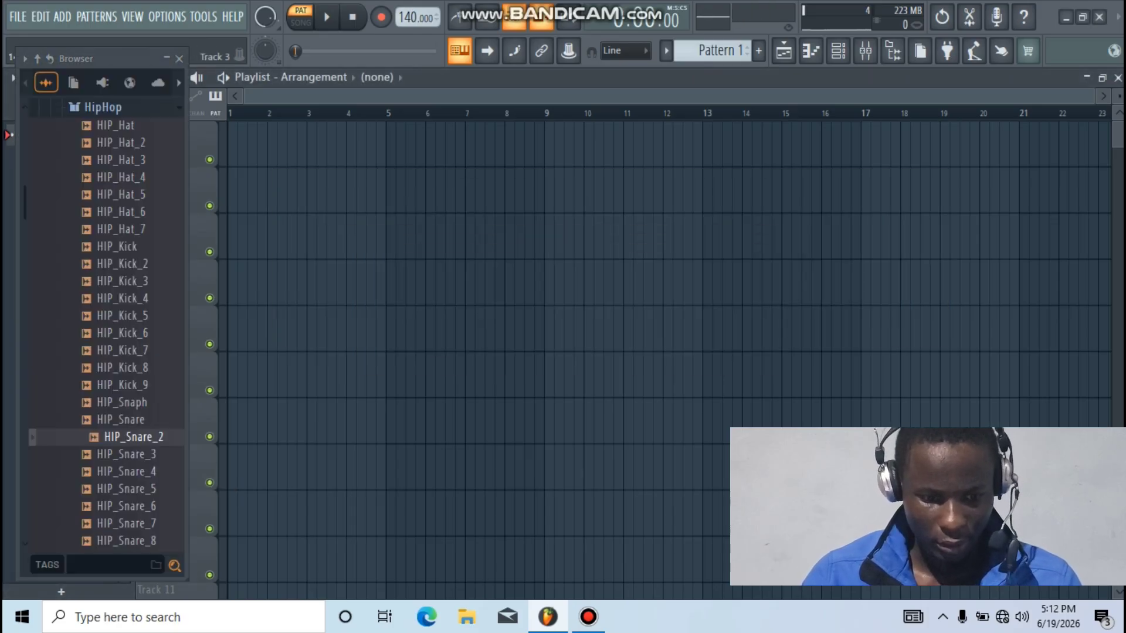
{"action": "left_click", "coordinate": [126, 455]}
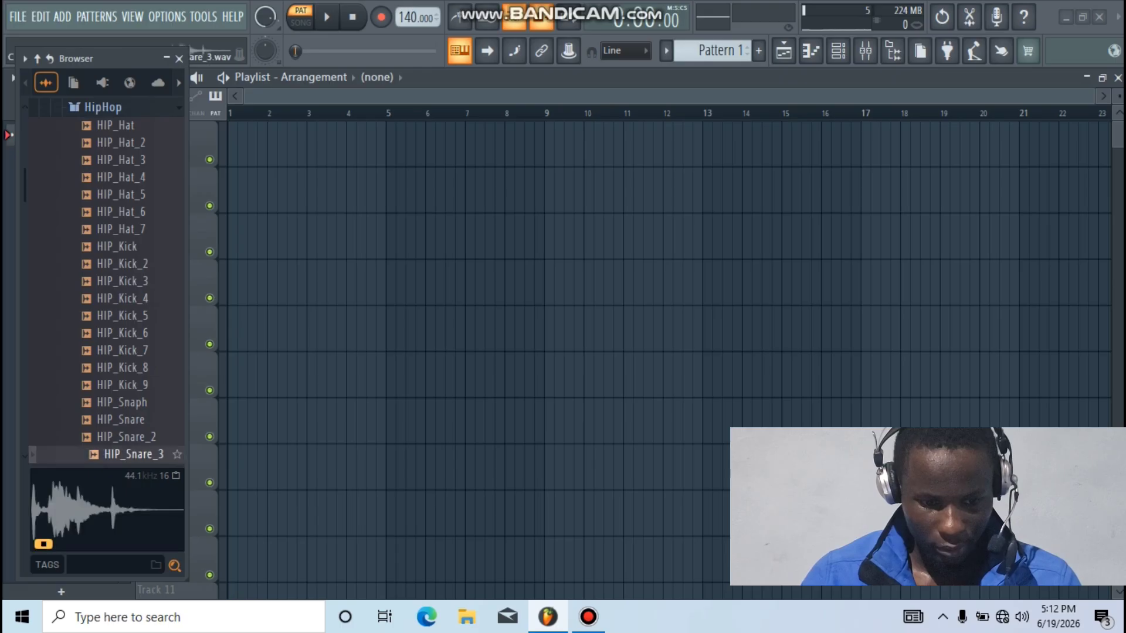
{"action": "left_click", "coordinate": [129, 437]}
{"action": "left_click", "coordinate": [128, 419]}
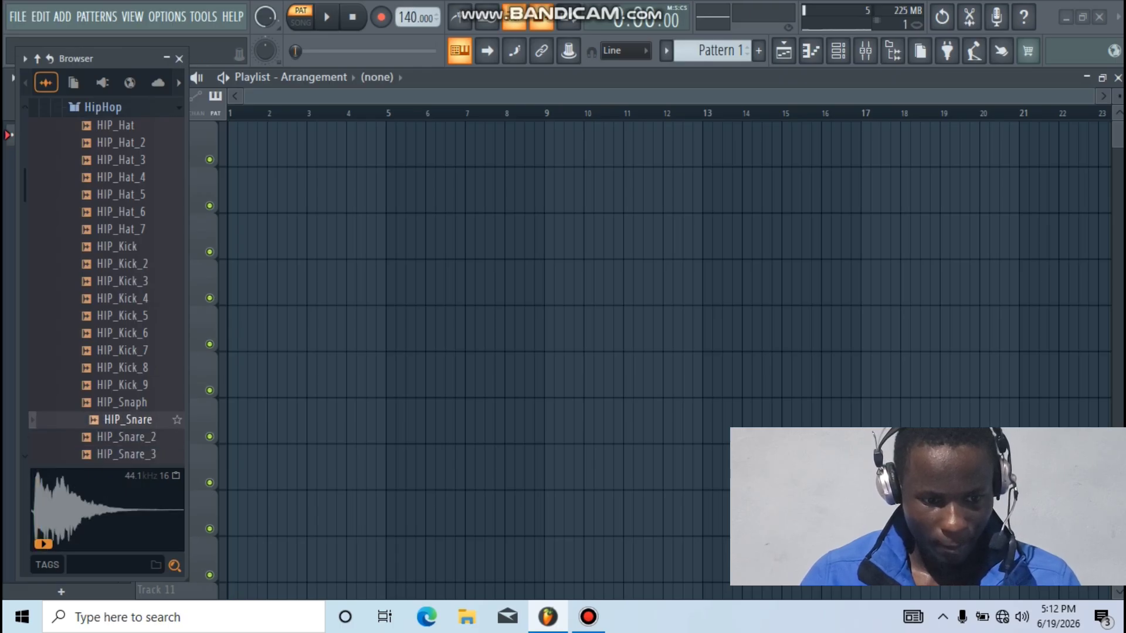
{"action": "scroll", "coordinate": [106, 282], "scroll_direction": "down", "scroll_amount": 5}
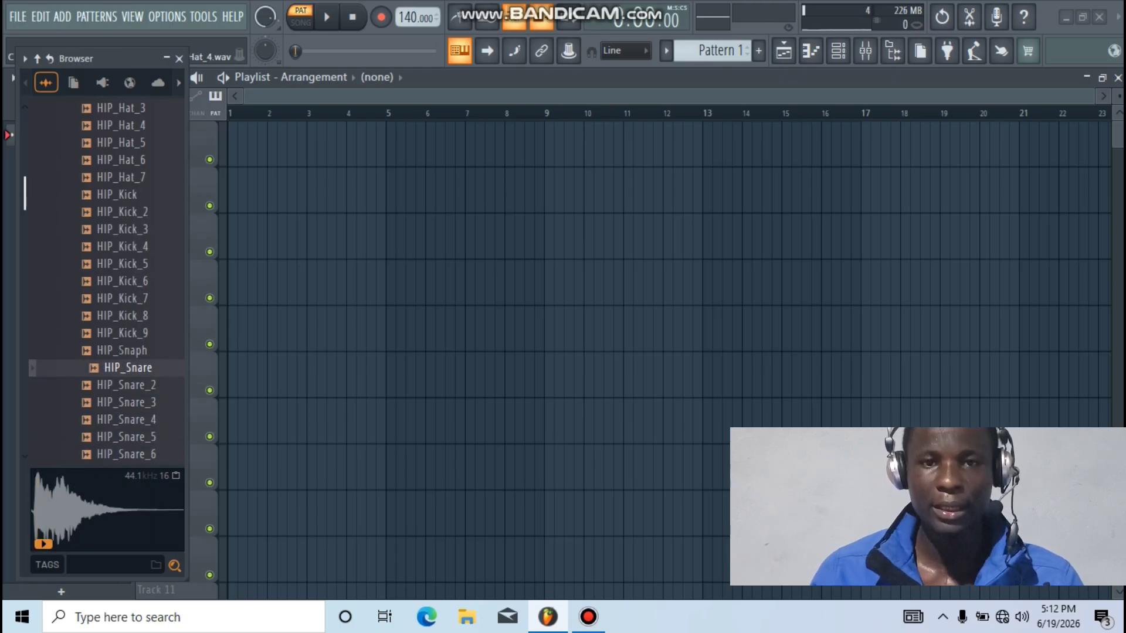
{"action": "scroll", "coordinate": [105, 281], "scroll_direction": "up", "scroll_amount": 2}
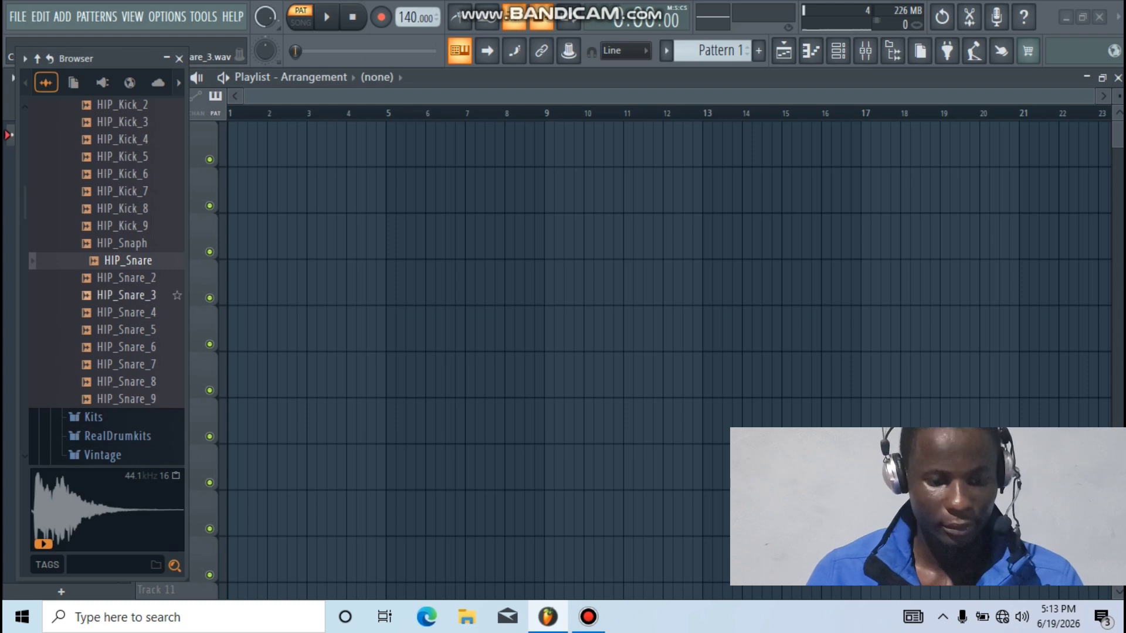
{"action": "left_click", "coordinate": [128, 278]}
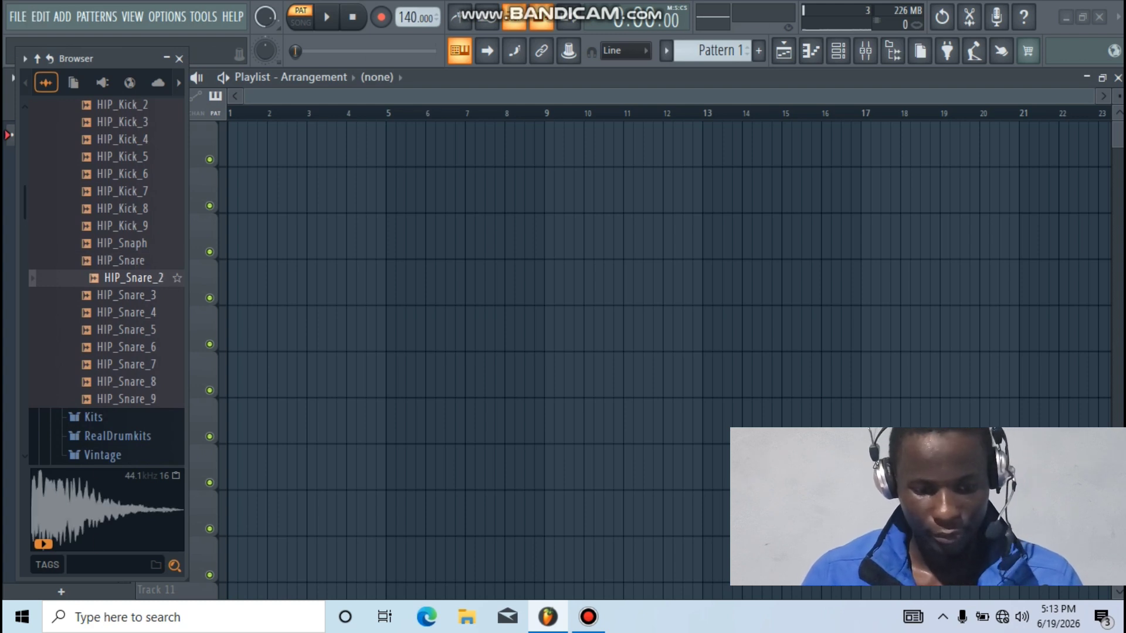
{"action": "left_click", "coordinate": [126, 312]}
{"action": "left_click", "coordinate": [126, 329]}
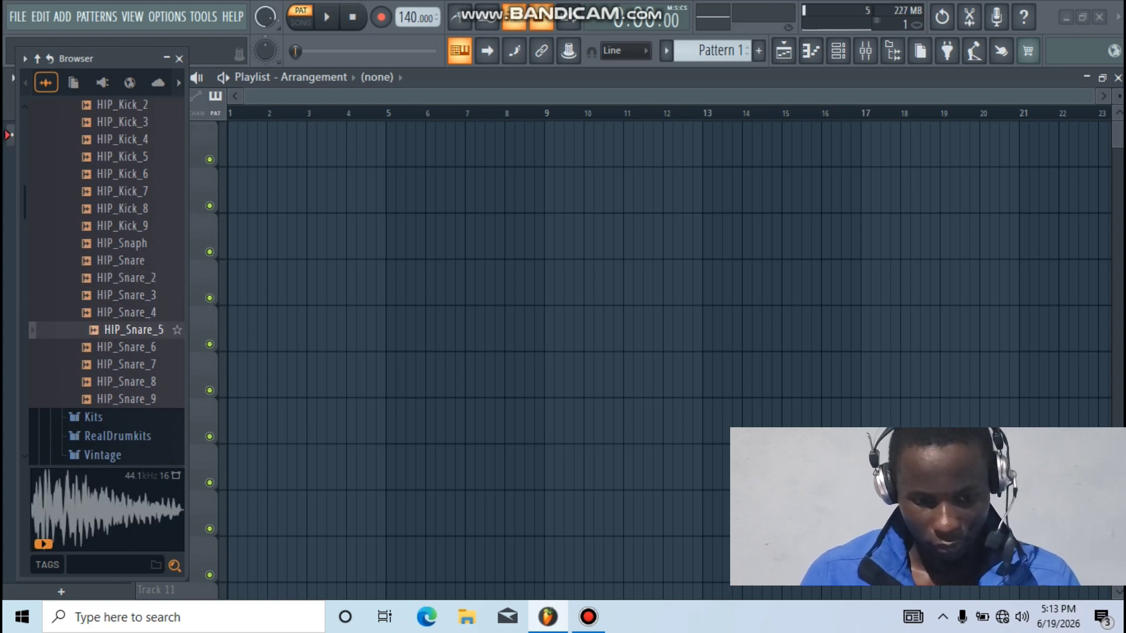
{"action": "left_click", "coordinate": [126, 347]}
{"action": "left_click", "coordinate": [134, 365]}
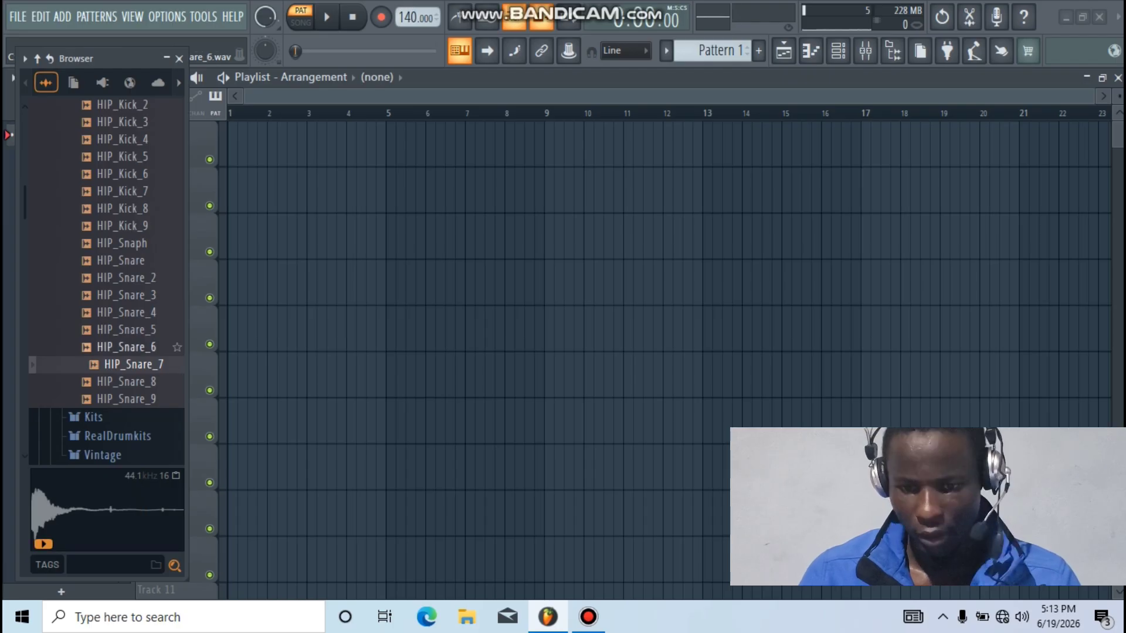
{"action": "left_click", "coordinate": [126, 347]}
Load HIP_Snare_6 into the 808 Snare channel of the Channel rack
{"action": "left_click", "coordinate": [838, 51]}
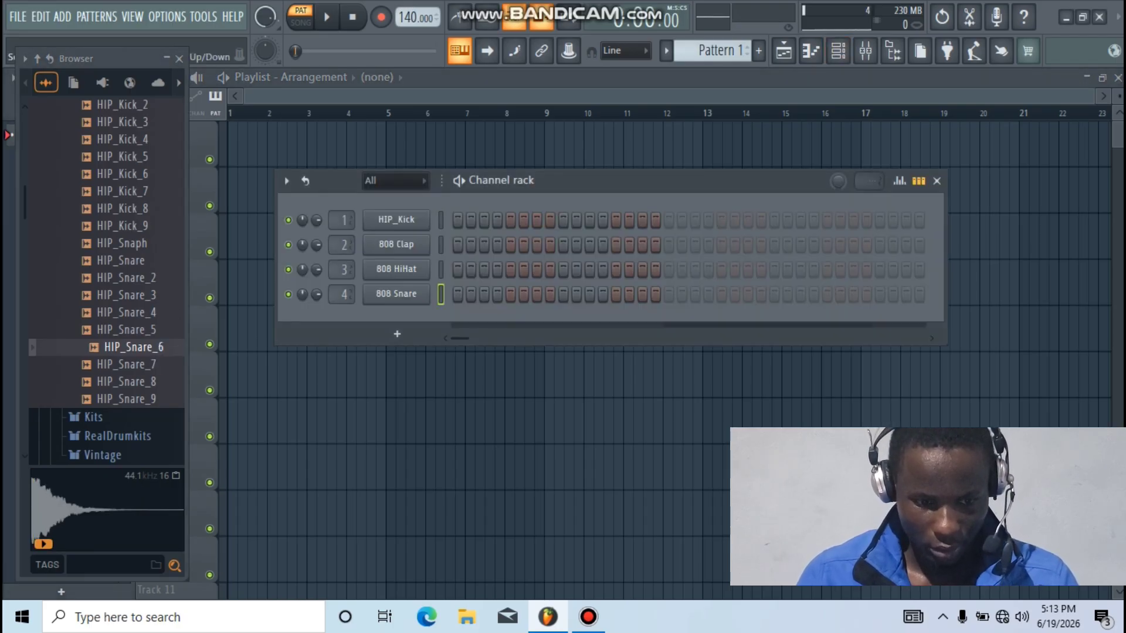
{"action": "right_click", "coordinate": [126, 347]}
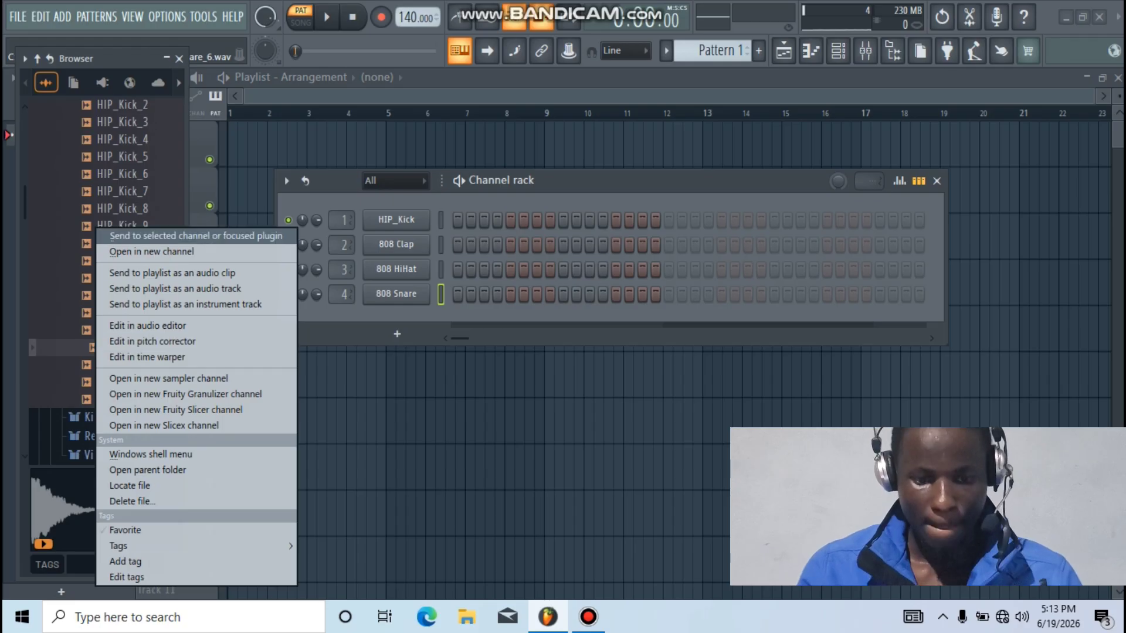
{"action": "left_click", "coordinate": [153, 235]}
{"action": "left_click_drag", "start_coordinate": [462, 293], "coordinate": [437, 293]}
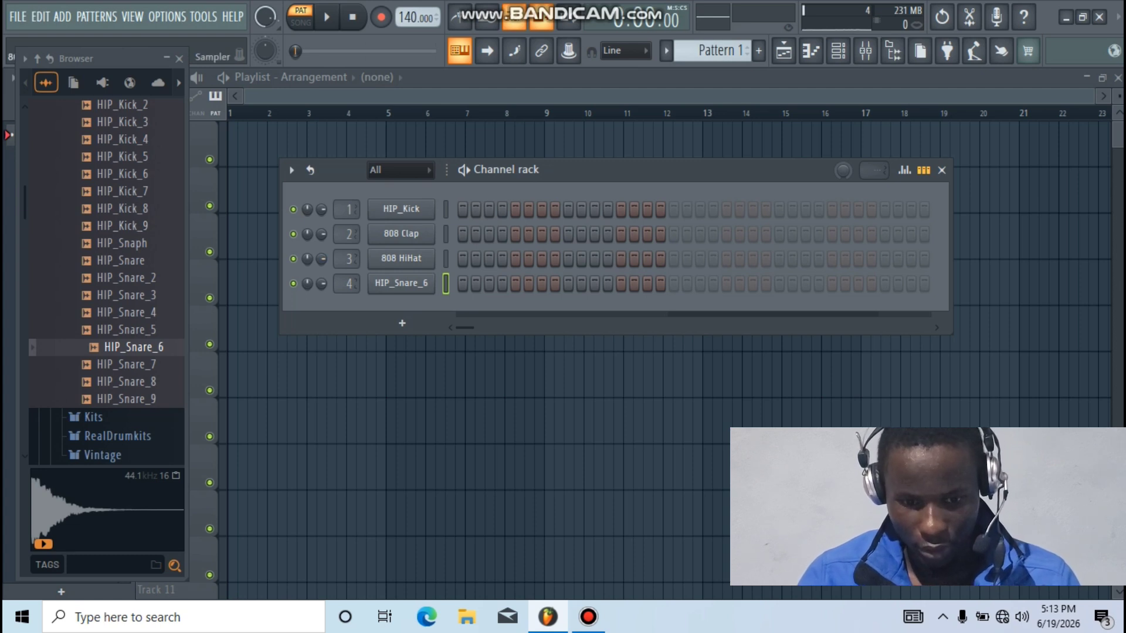
Fill 808 HiHat on alternating steps, then duplicate its first bar across all four bars
{"action": "right_click", "coordinate": [434, 252]}
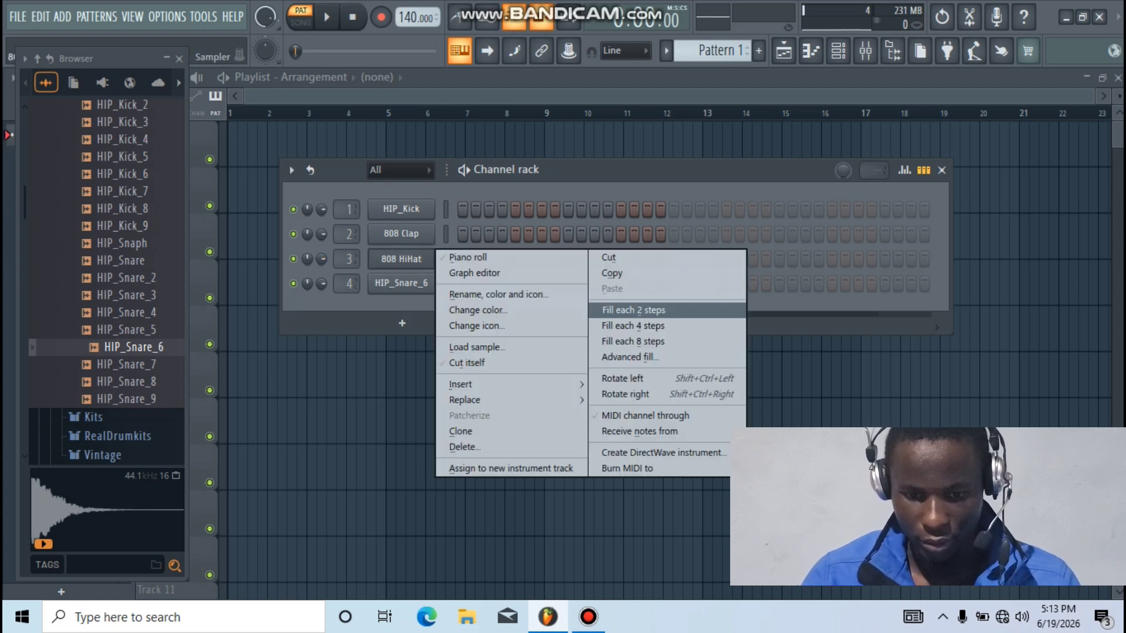
{"action": "left_click", "coordinate": [632, 310]}
{"action": "right_click", "coordinate": [435, 252]}
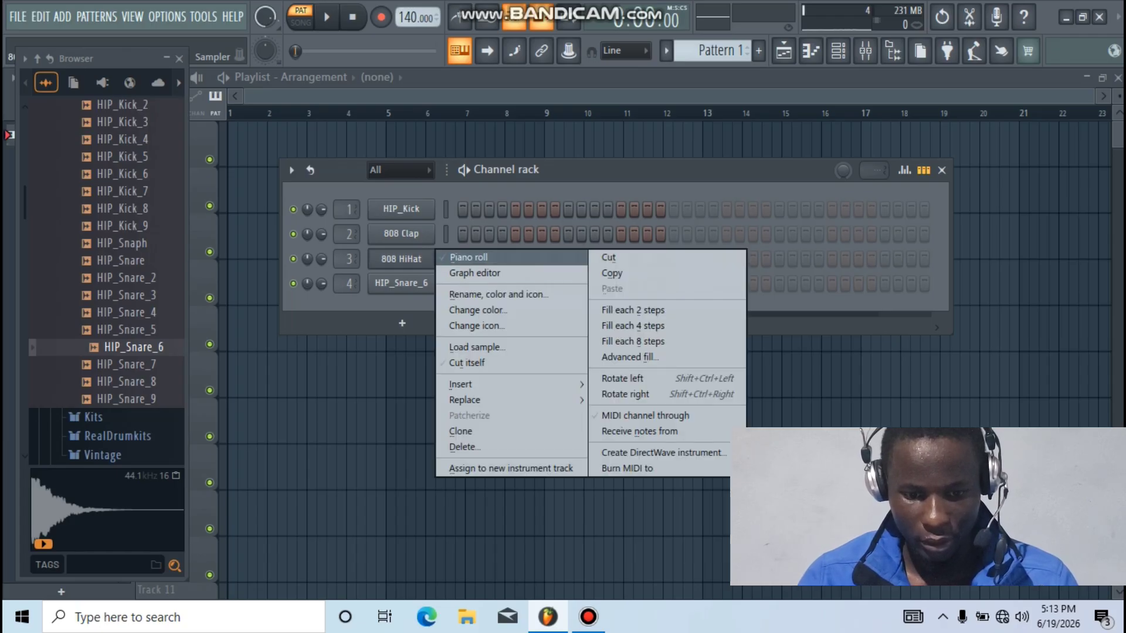
{"action": "left_click", "coordinate": [463, 257]}
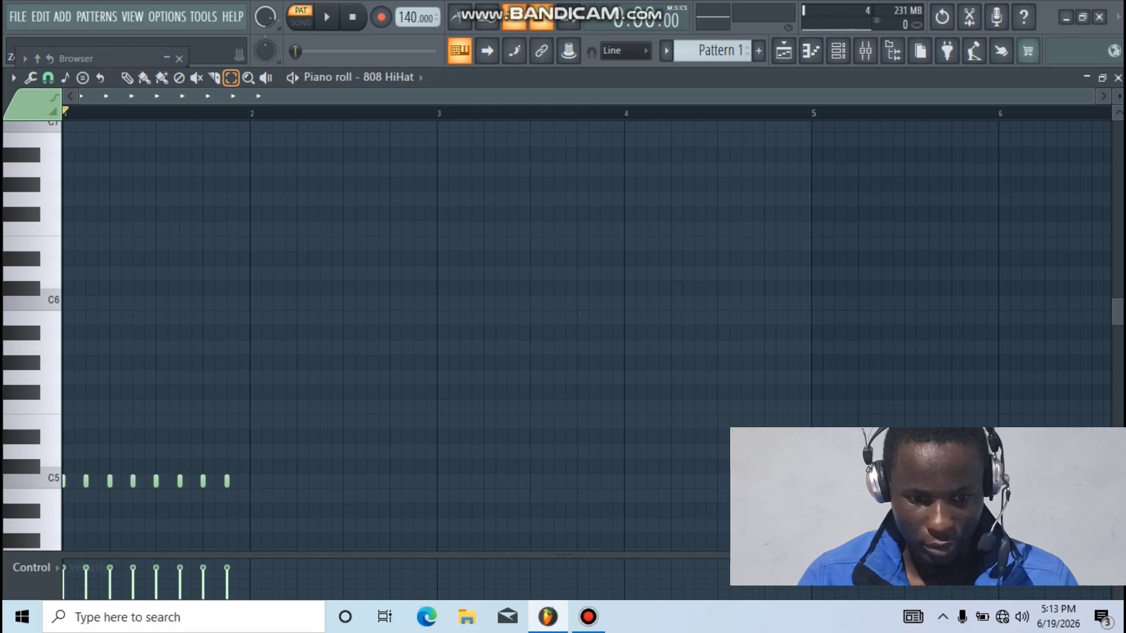
{"action": "key", "text": "ctrl+a"}
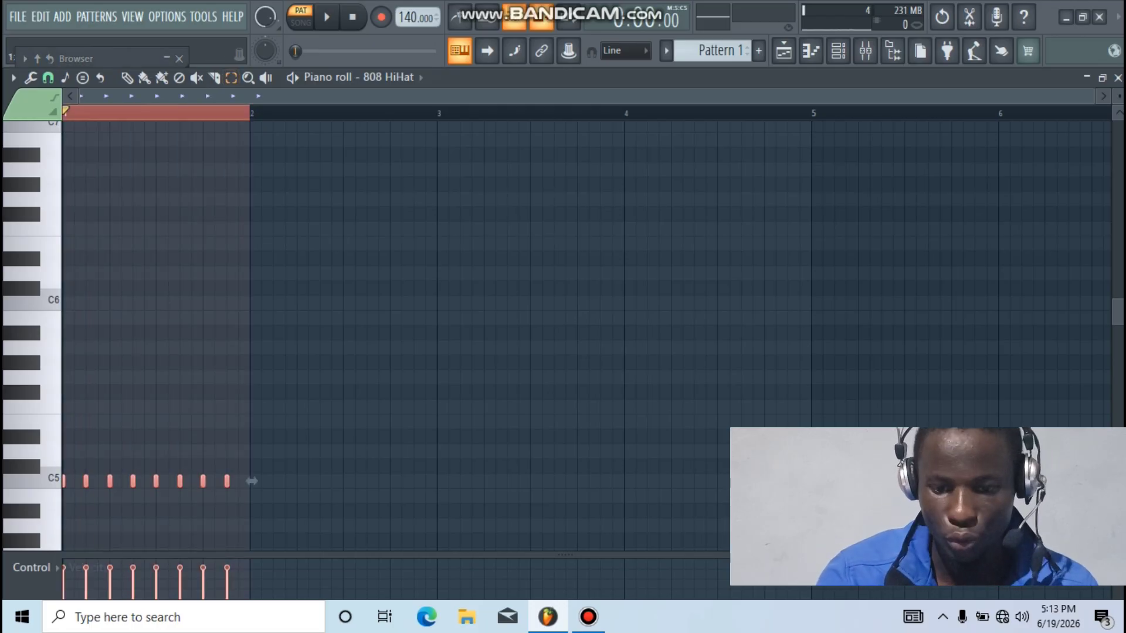
{"action": "key", "text": "ctrl+b"}
{"action": "key", "text": "ctrl+b"}
{"action": "key", "text": "ctrl+b"}
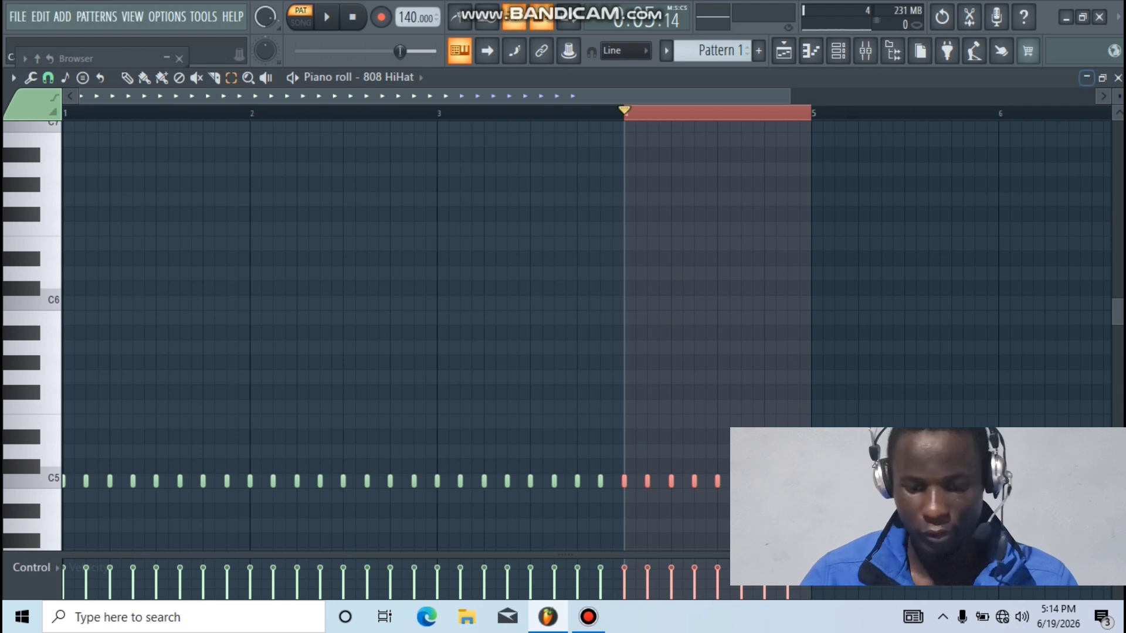
{"action": "left_click", "coordinate": [1117, 77]}
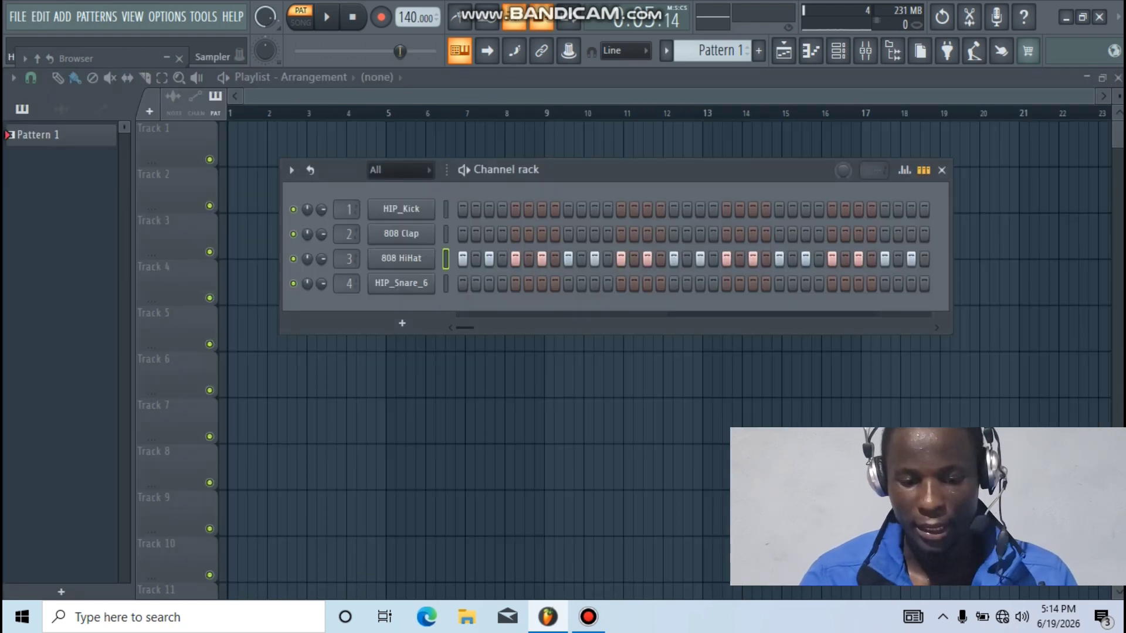
{"action": "key", "text": "space"}
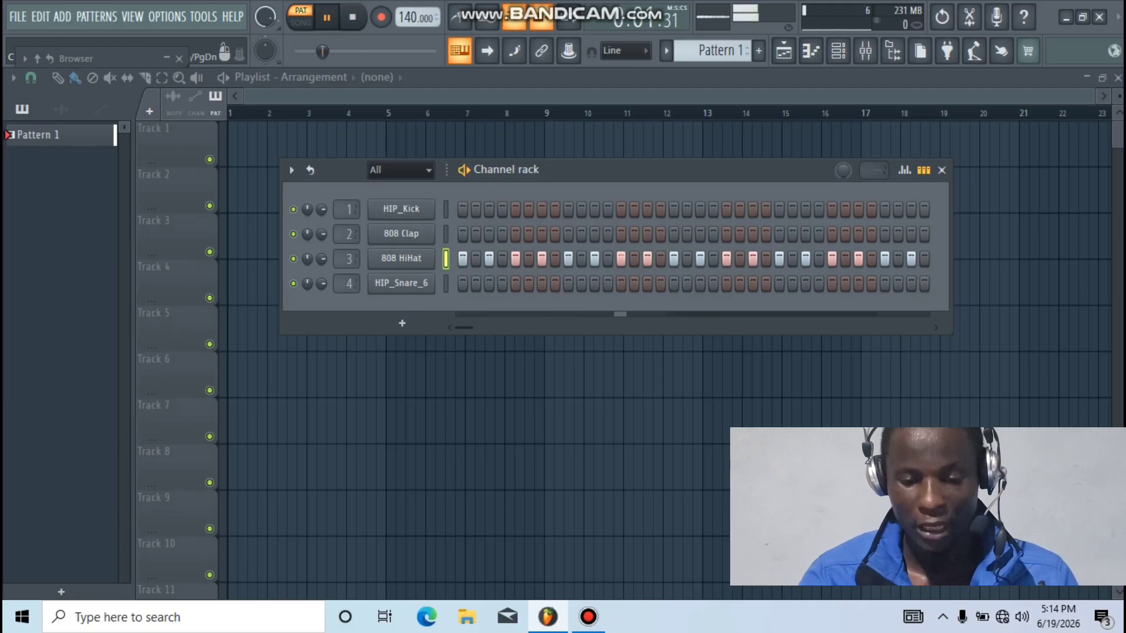
{"action": "key", "text": "space"}
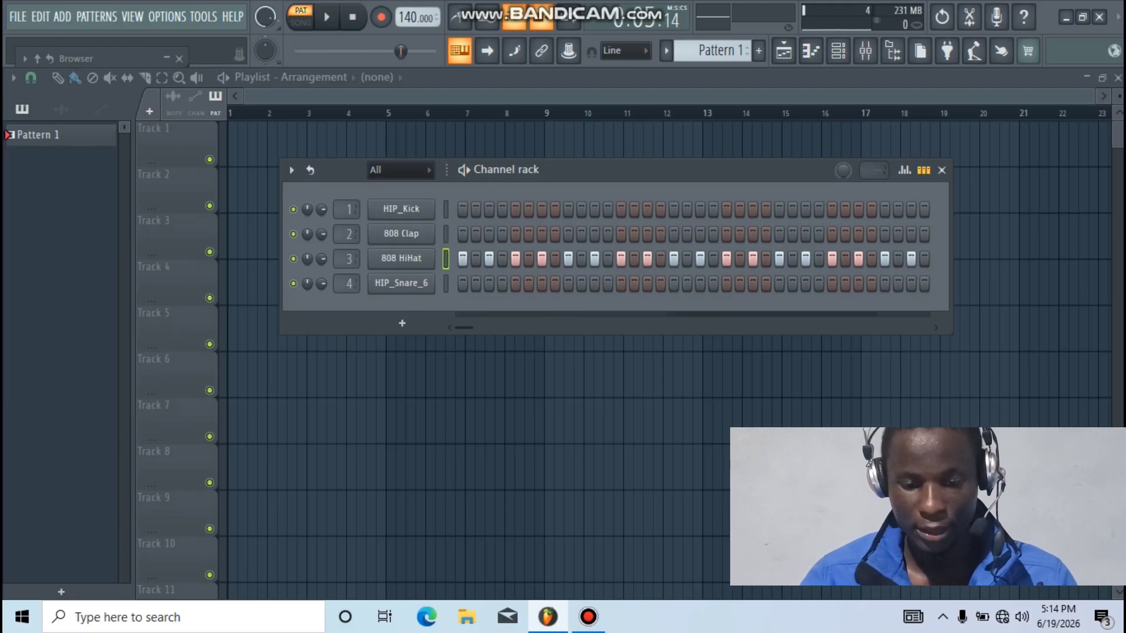
{"action": "left_click_drag", "start_coordinate": [528, 169], "coordinate": [457, 174]}
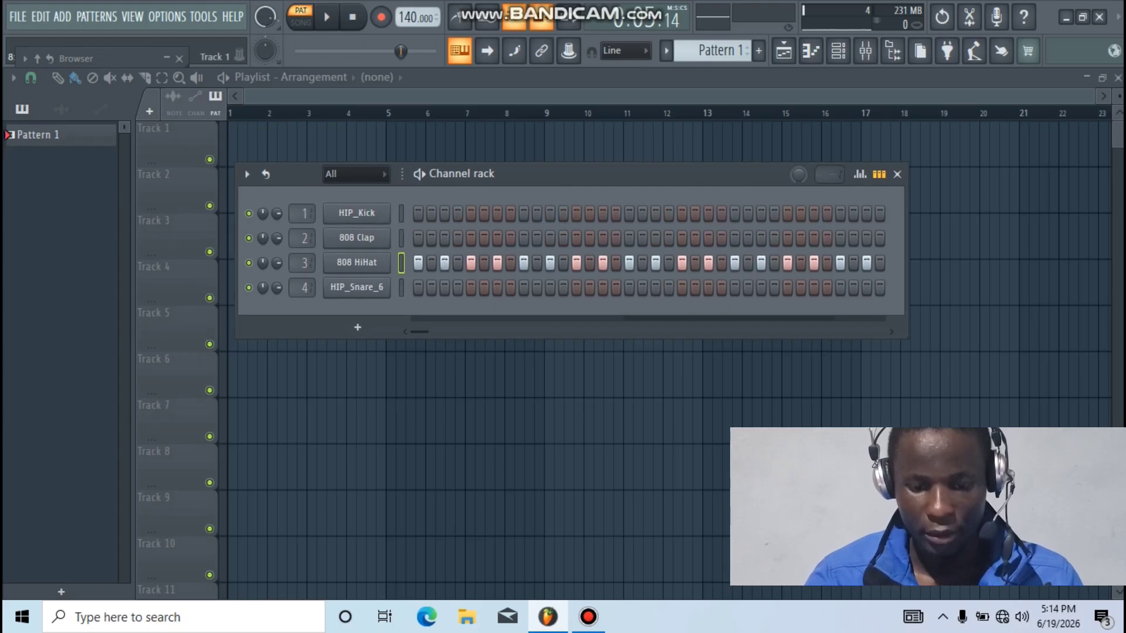
{"action": "key", "text": "space"}
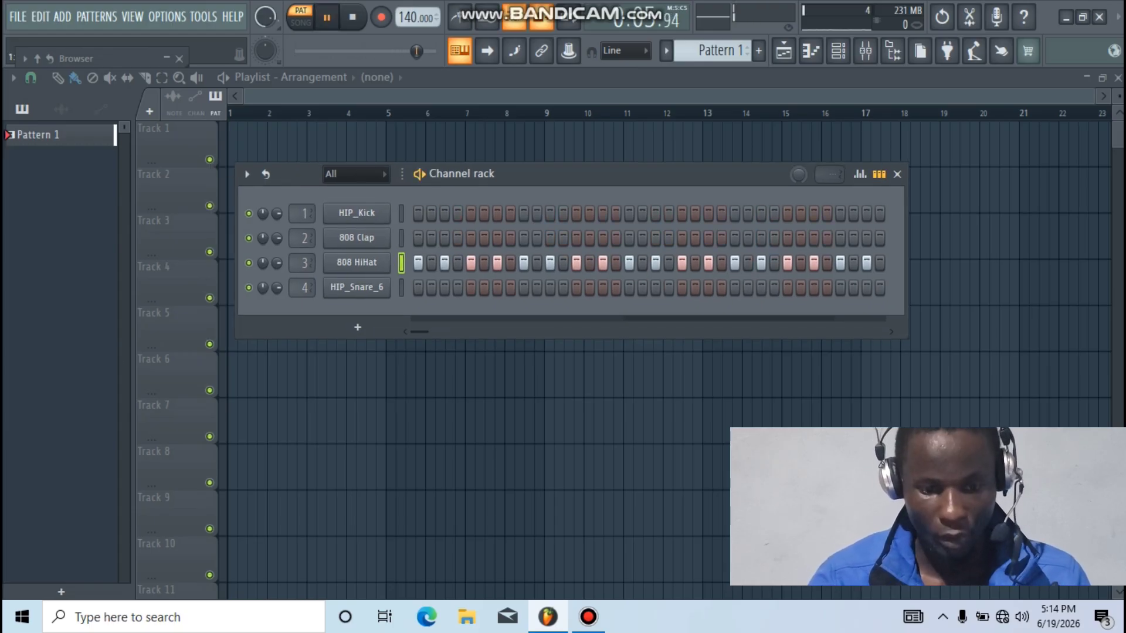
{"action": "key", "text": "space"}
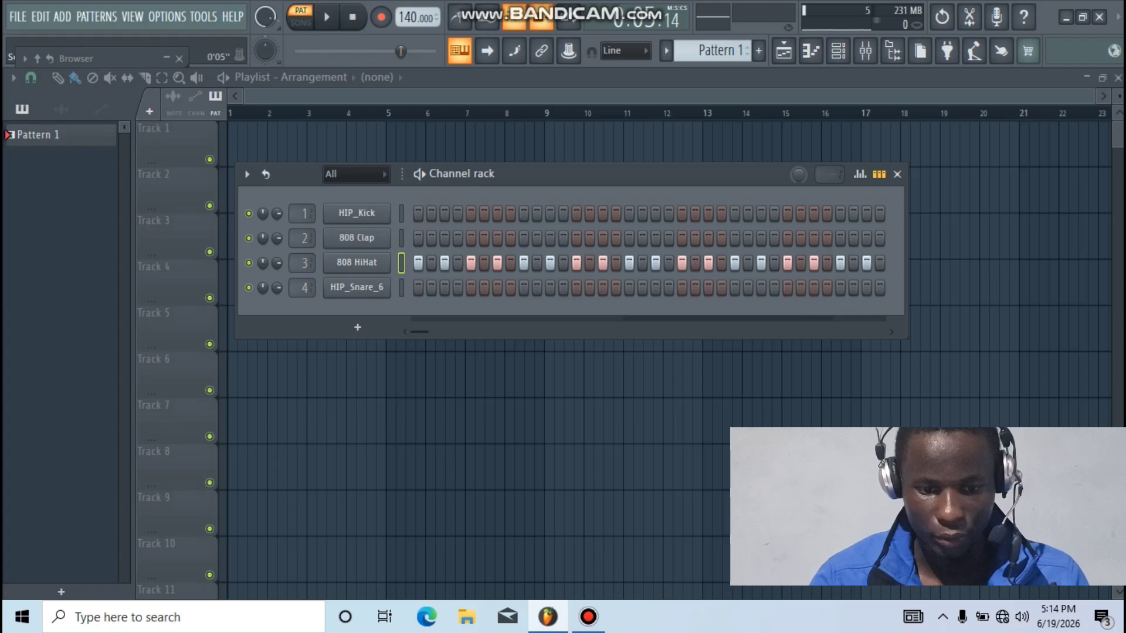
{"action": "key", "text": "space"}
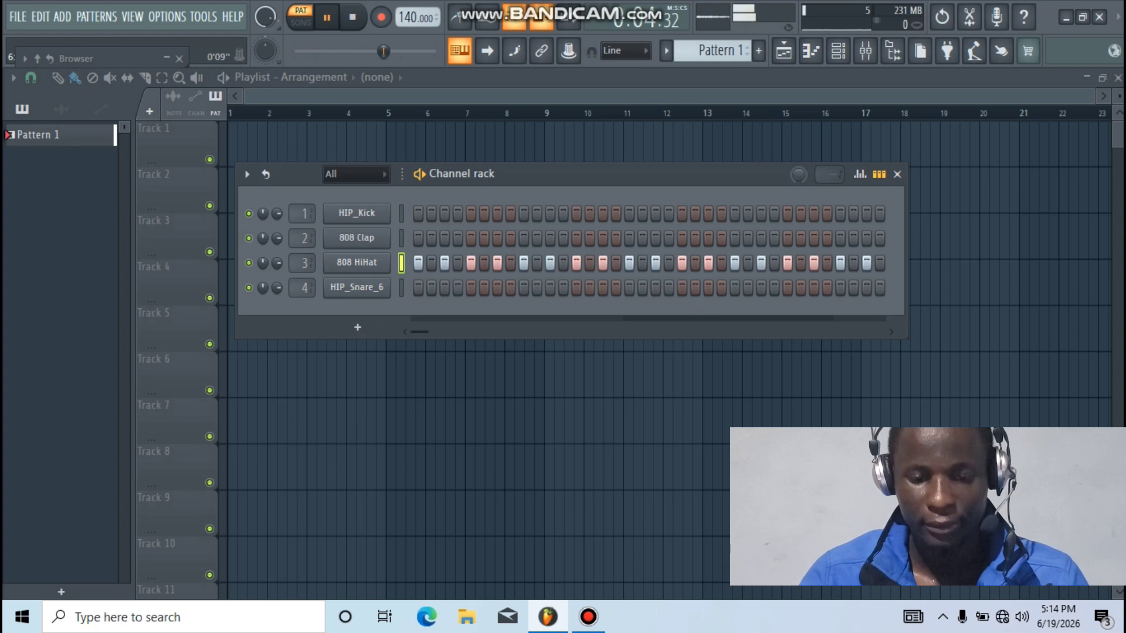
{"action": "key", "text": "space"}
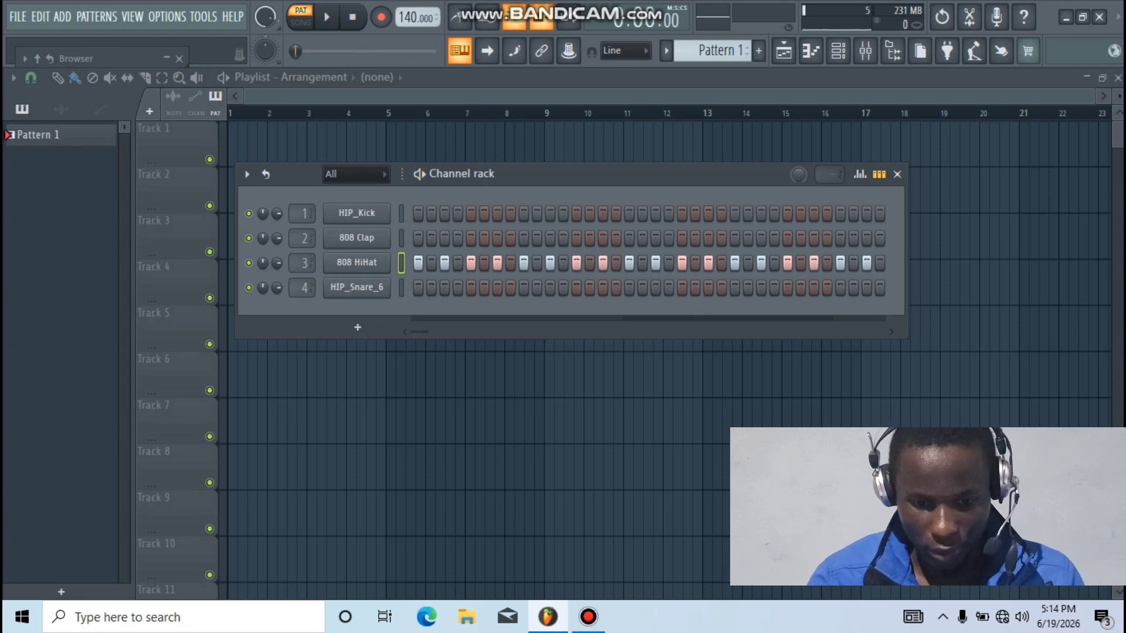
{"action": "key", "text": "space"}
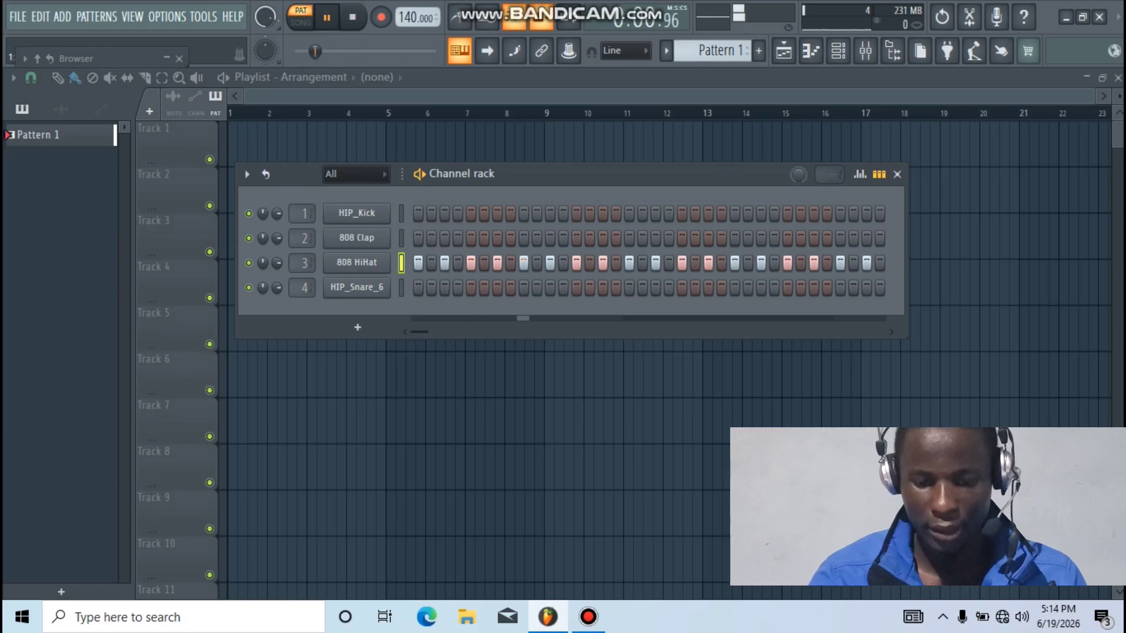
Add HIP_Snare_6 hits on steps 9 and 25, playing the pattern to check them
{"action": "key", "text": "space"}
{"action": "left_click", "coordinate": [523, 287]}
{"action": "key", "text": "space"}
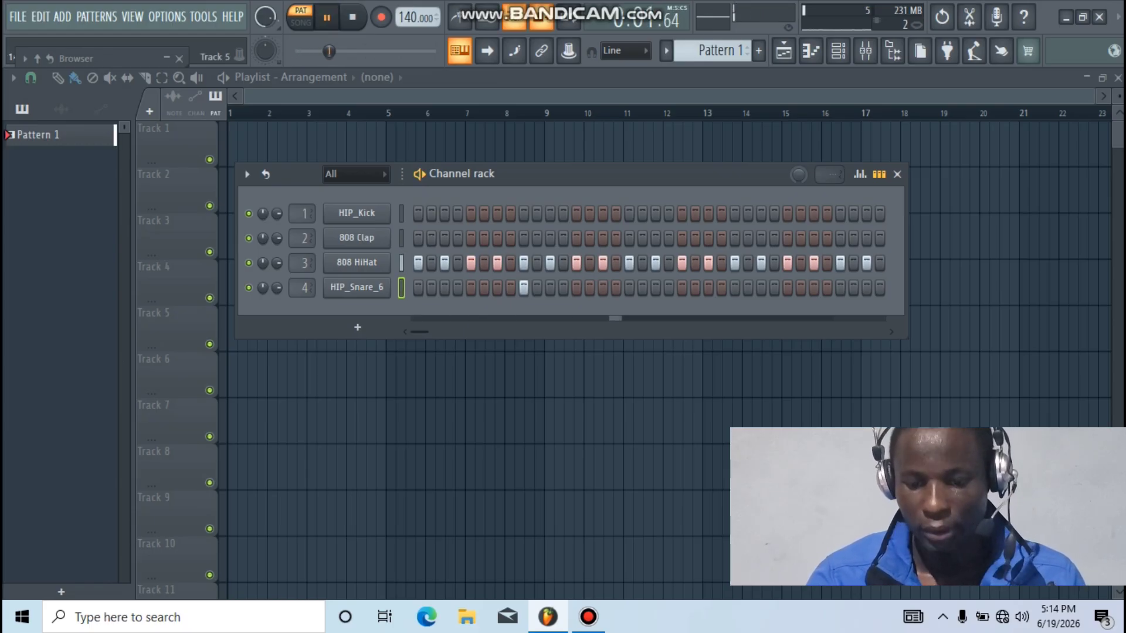
{"action": "key", "text": "space"}
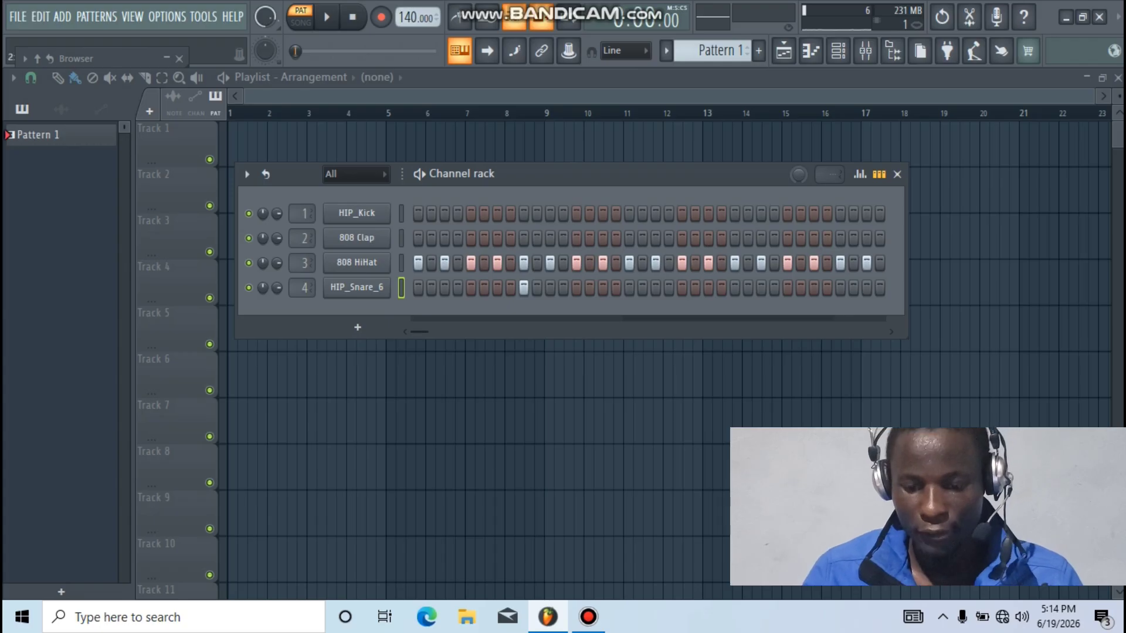
{"action": "left_click", "coordinate": [735, 287]}
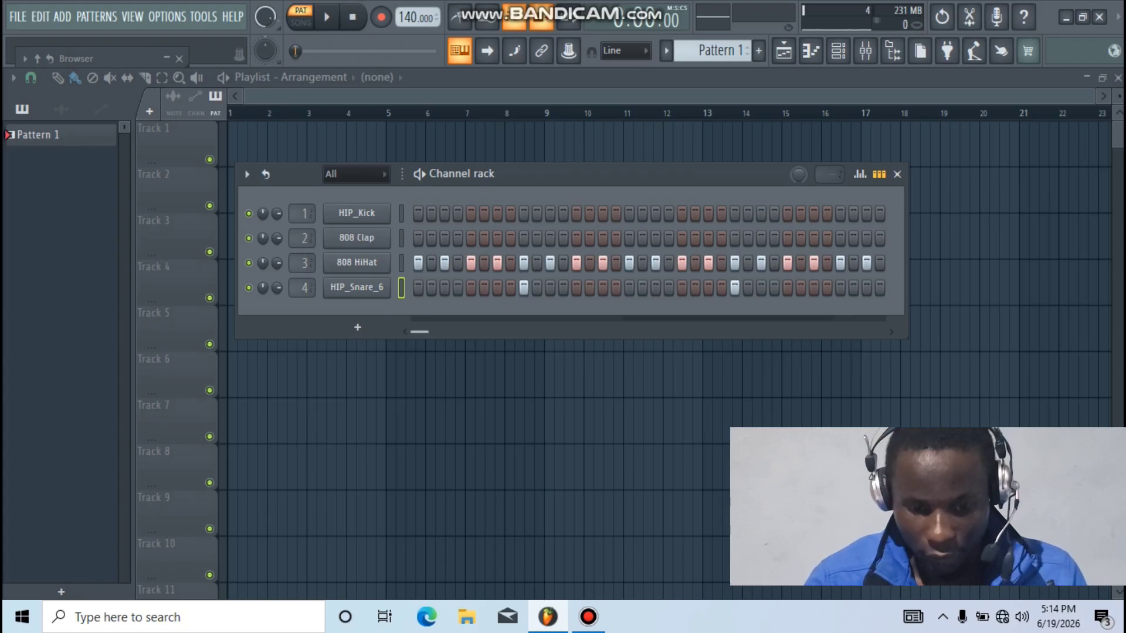
{"action": "key", "text": "space"}
{"action": "key", "text": "space"}
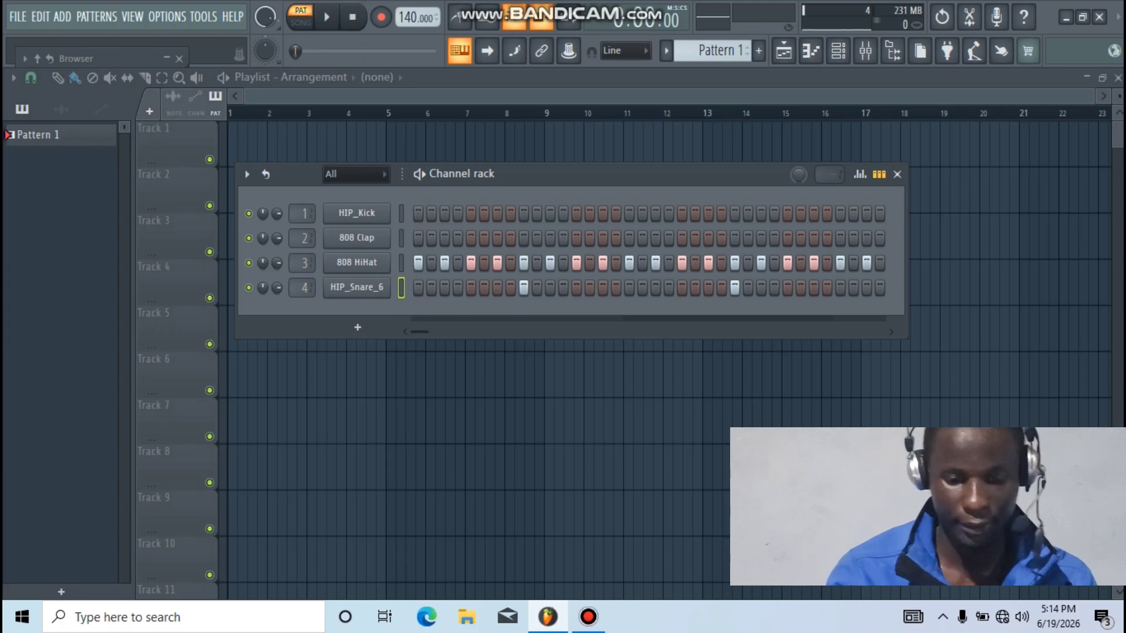
{"action": "key", "text": "space"}
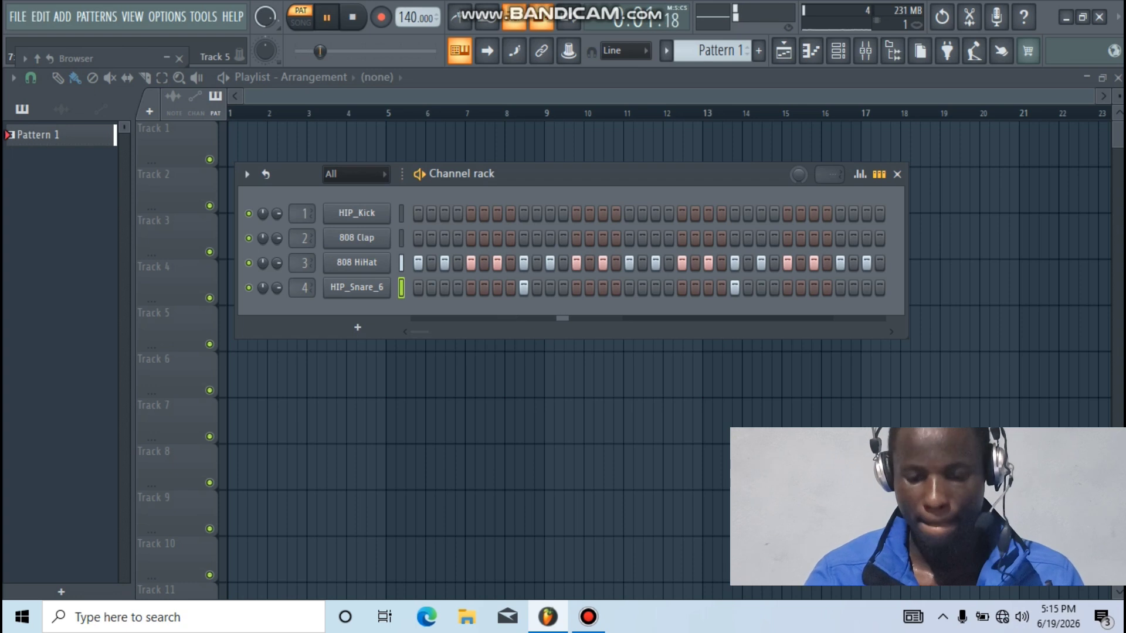
{"action": "key", "text": "space"}
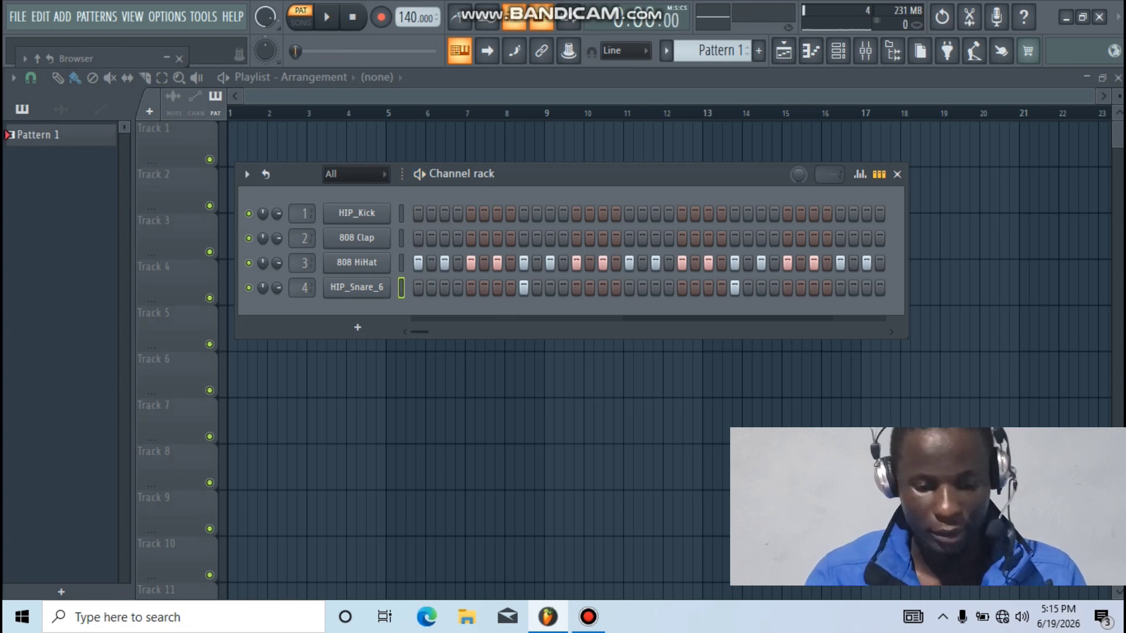
Duplicate HIP_Snare_6's first bar across the following bars in its piano roll
{"action": "right_click", "coordinate": [379, 286]}
{"action": "left_click", "coordinate": [419, 285]}
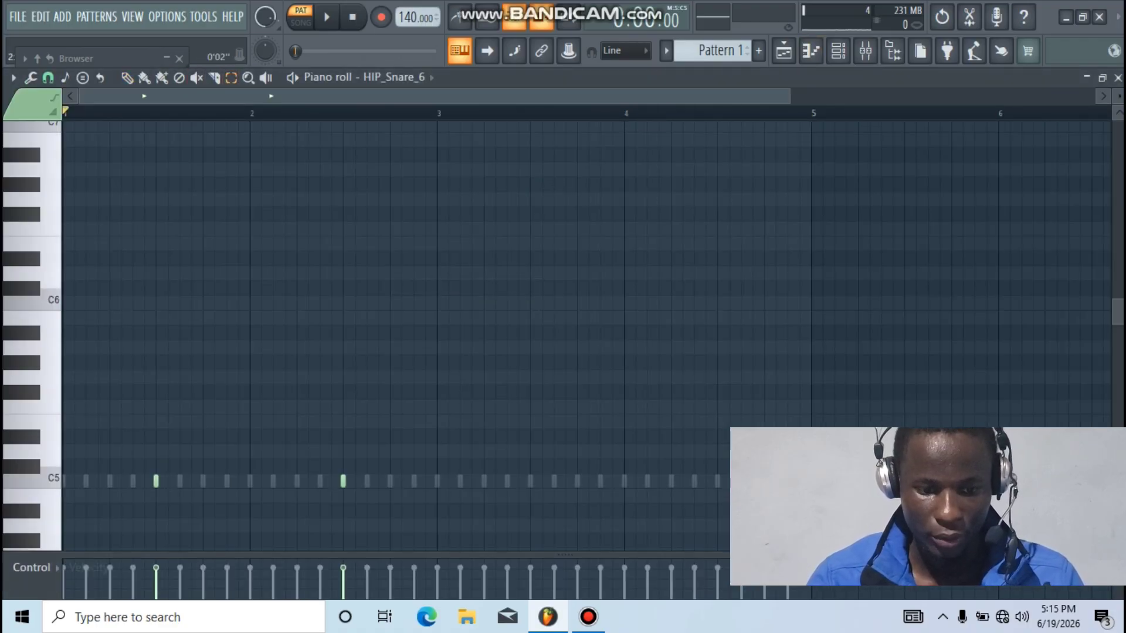
{"action": "left_click_drag", "start_coordinate": [250, 113], "coordinate": [64, 113]}
{"action": "key", "text": "ctrl+b"}
{"action": "key", "text": "ctrl+b"}
{"action": "key", "text": "ctrl+b"}
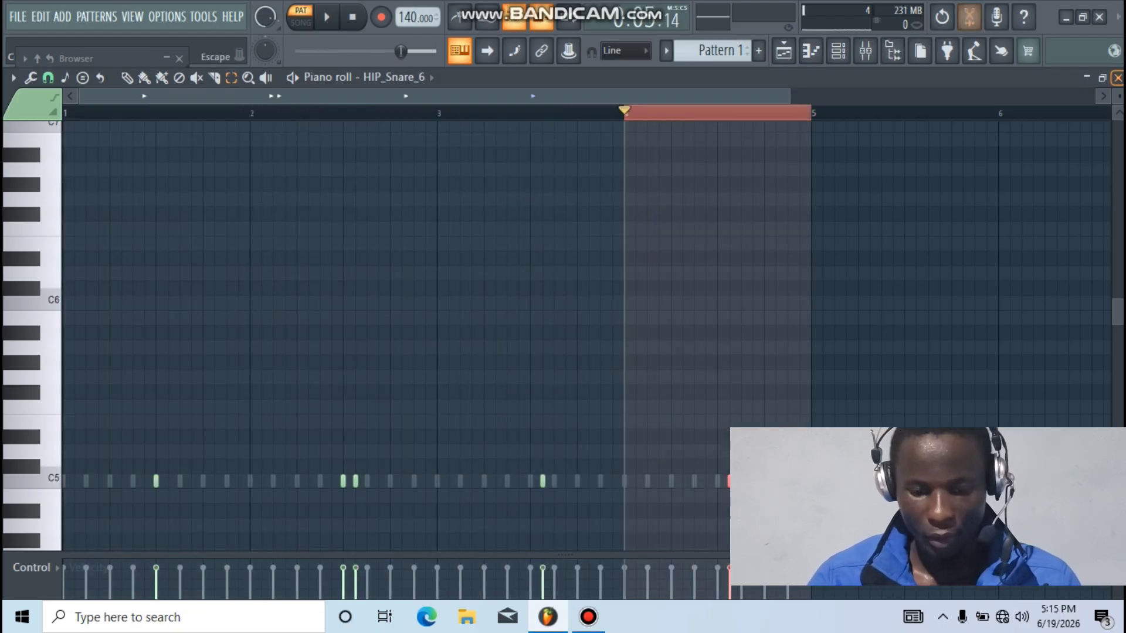
{"action": "key", "text": "F7"}
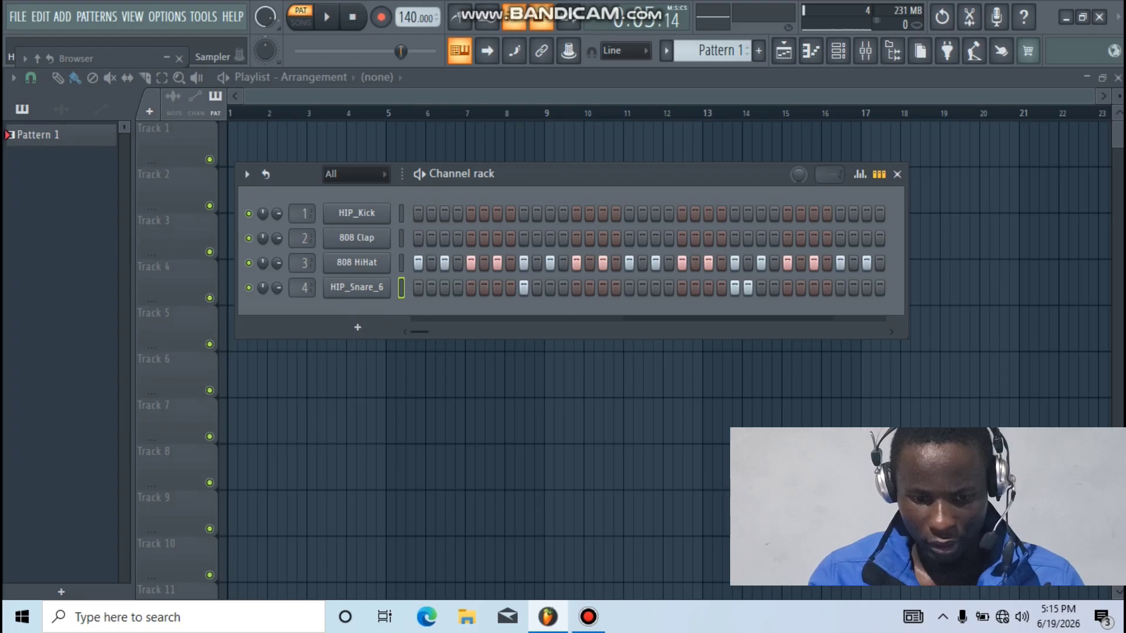
Reopen the HIP_Snare_6 piano roll and play back the snare pattern
{"action": "right_click", "coordinate": [387, 282]}
{"action": "left_click", "coordinate": [424, 286]}
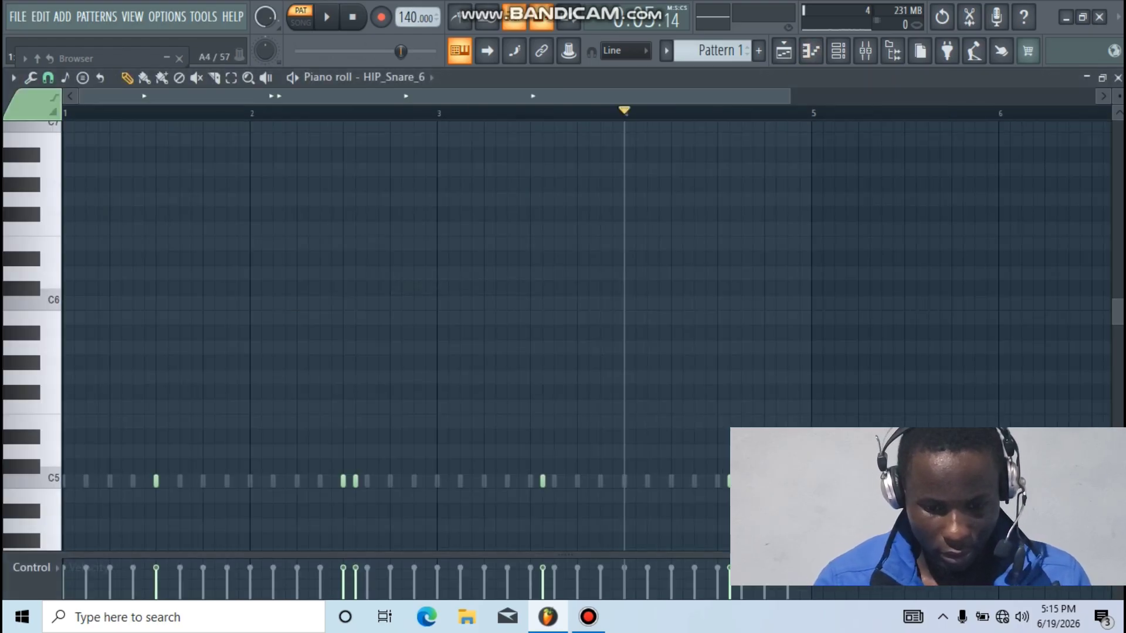
{"action": "key", "text": "space"}
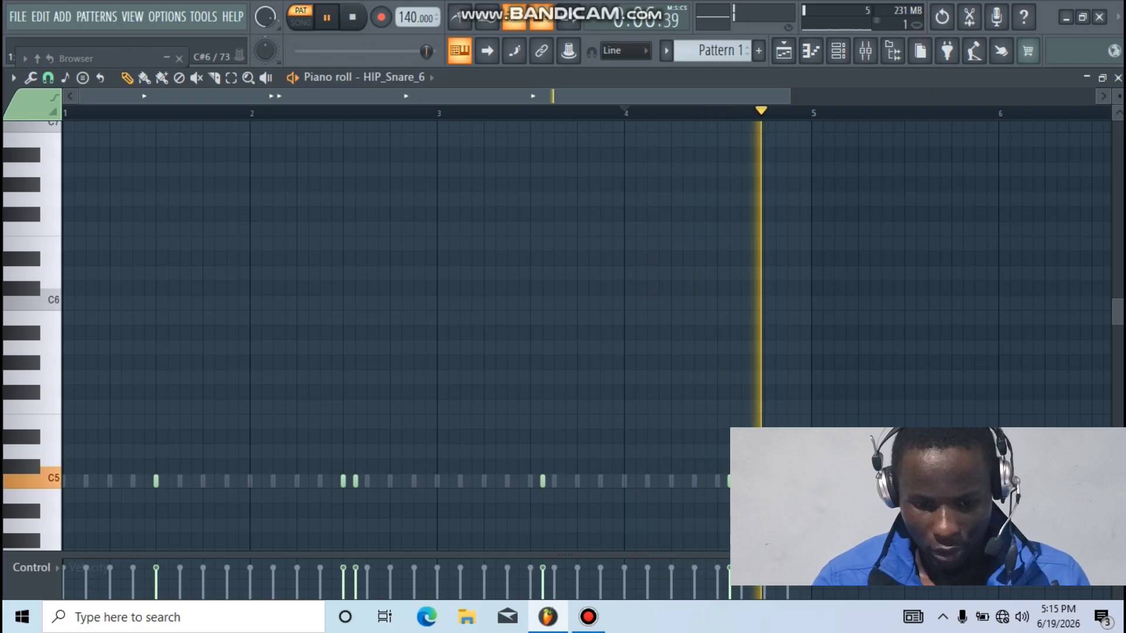
{"action": "key", "text": "space"}
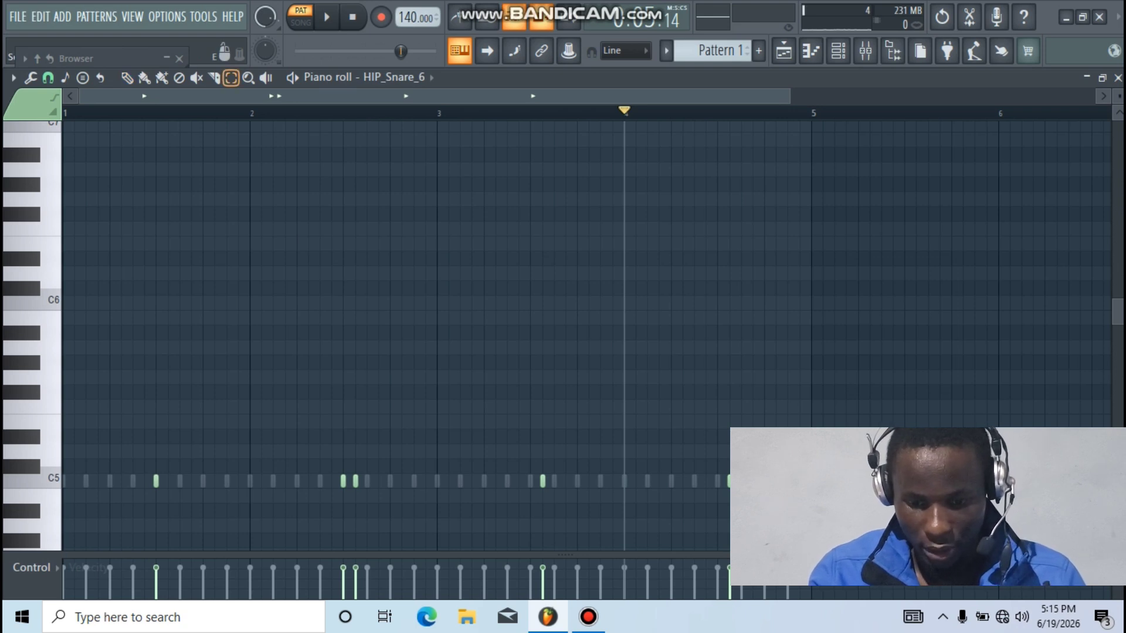
Delete the extra snare notes in bars 3–4 and the stray note after bar 2
{"action": "left_click_drag", "start_coordinate": [729, 446], "coordinate": [503, 497]}
{"action": "key", "text": "Delete"}
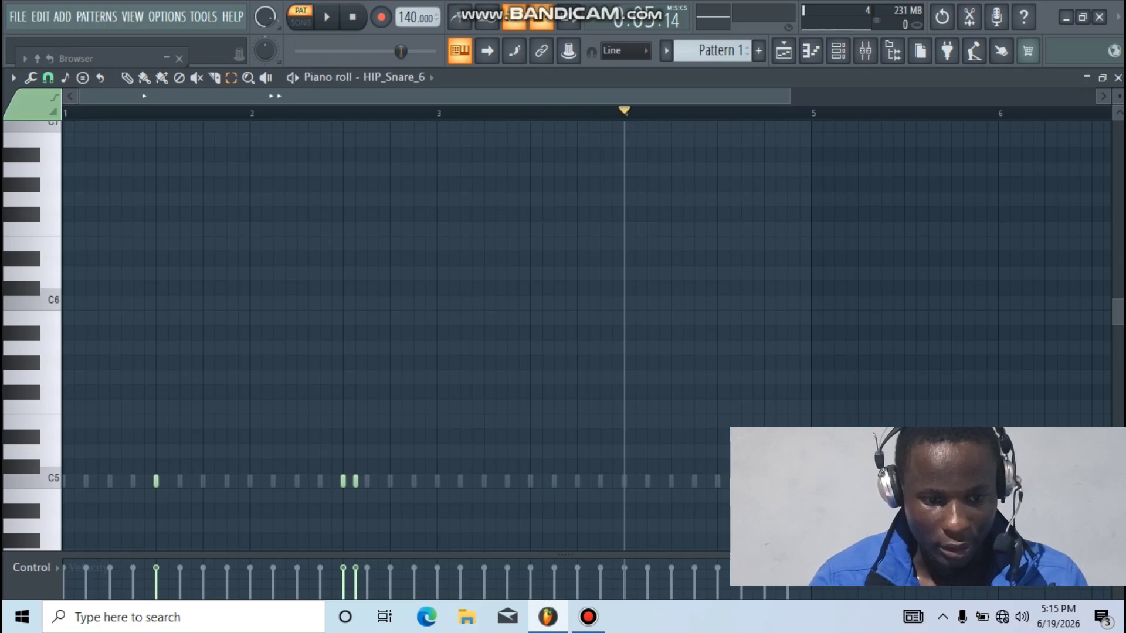
{"action": "key", "text": "space"}
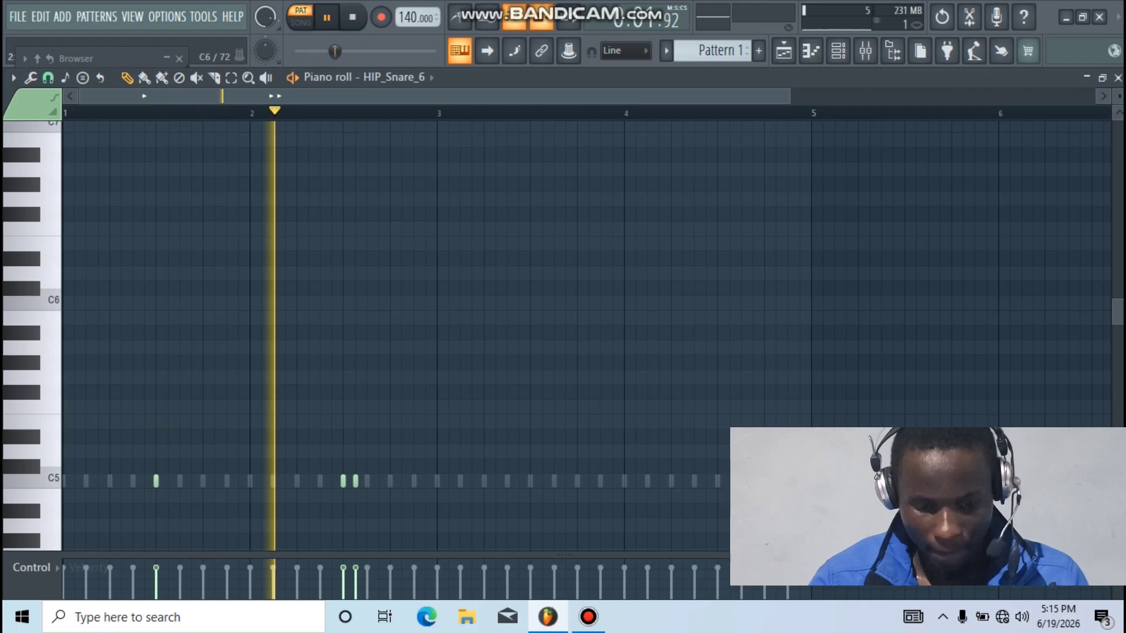
{"action": "key", "text": "space"}
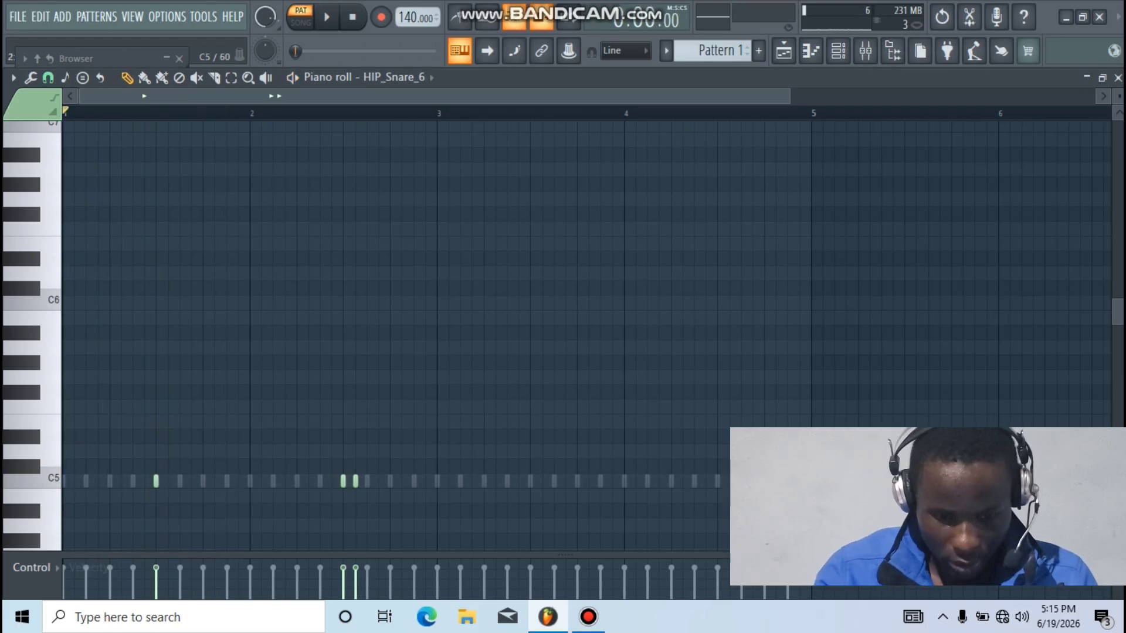
{"action": "right_click", "coordinate": [356, 481]}
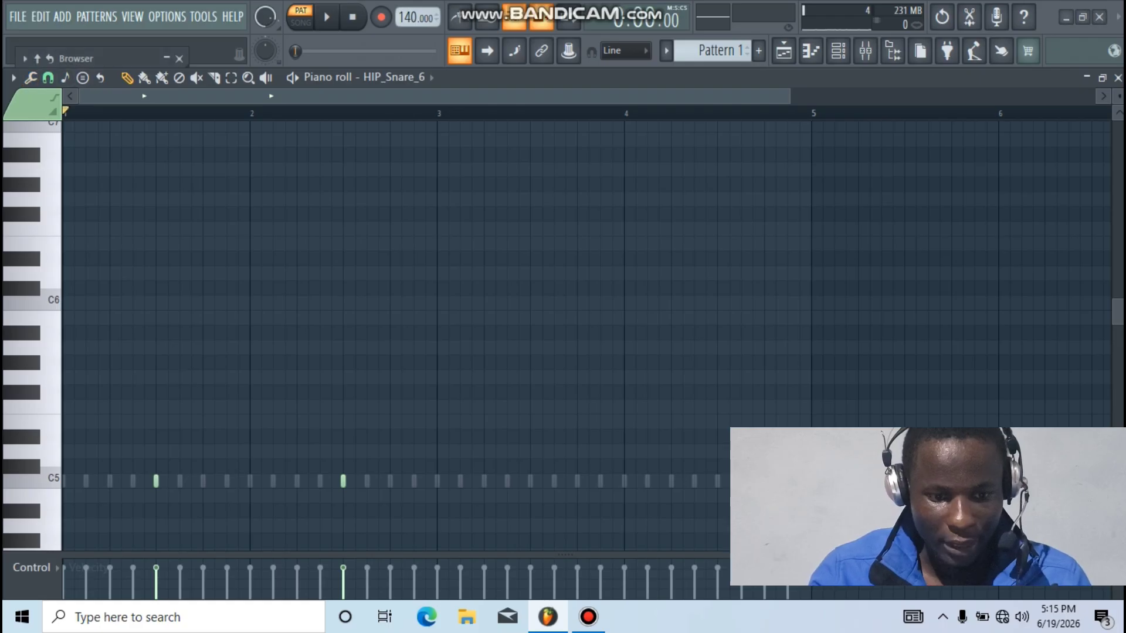
Select bars 1–3 and duplicate the two snare notes into bars 3–4
{"action": "left_click", "coordinate": [49, 77]}
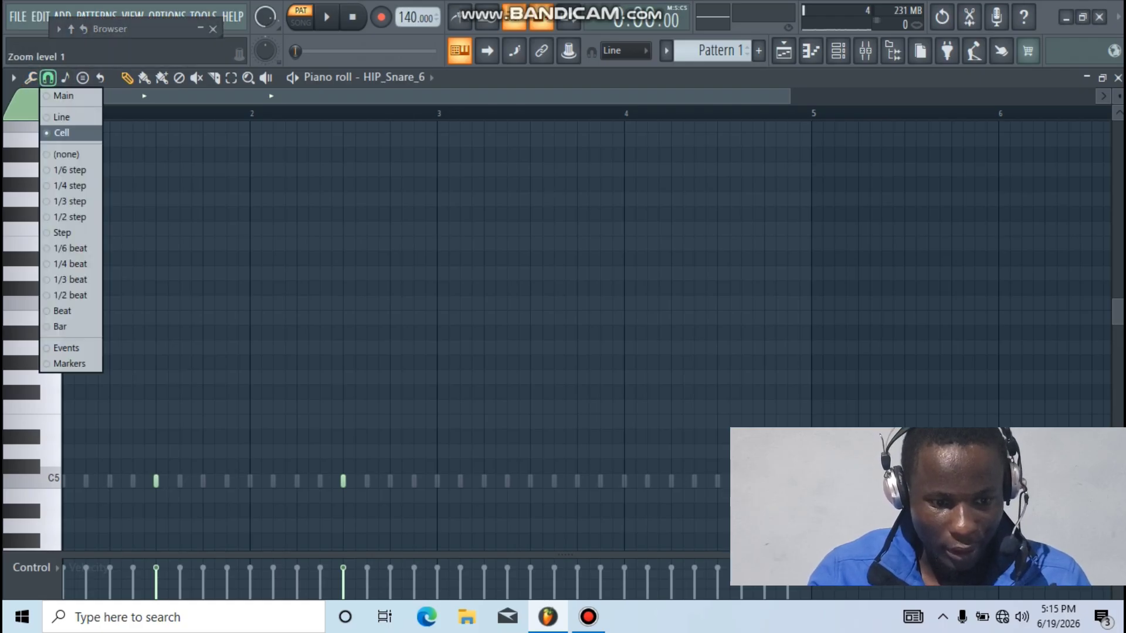
{"action": "left_click", "coordinate": [61, 132]}
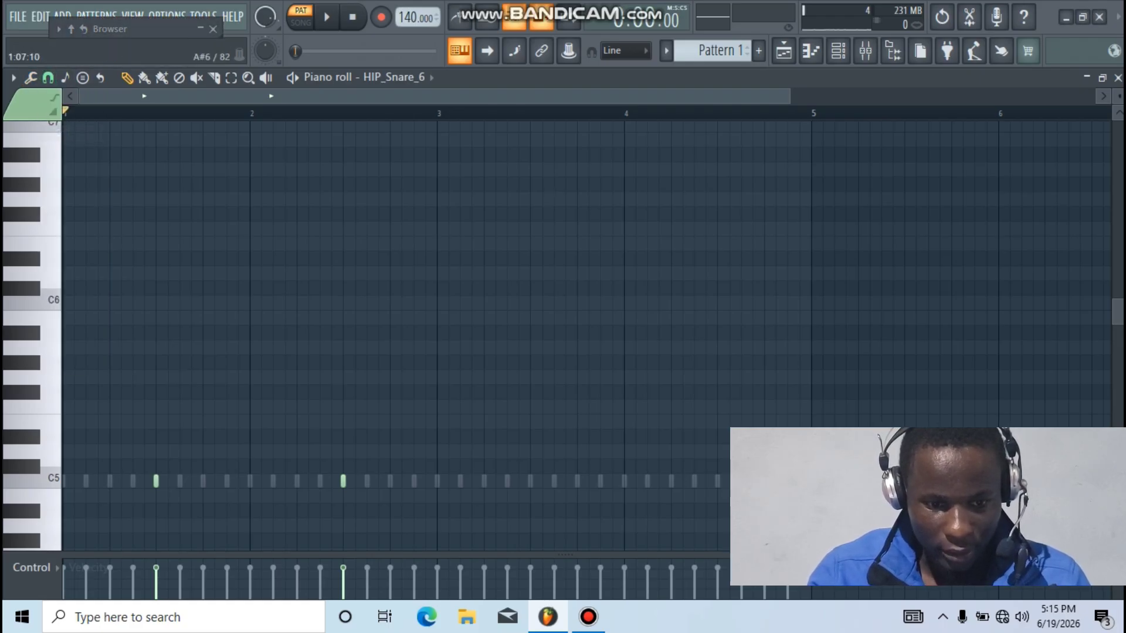
{"action": "left_click", "coordinate": [231, 78]}
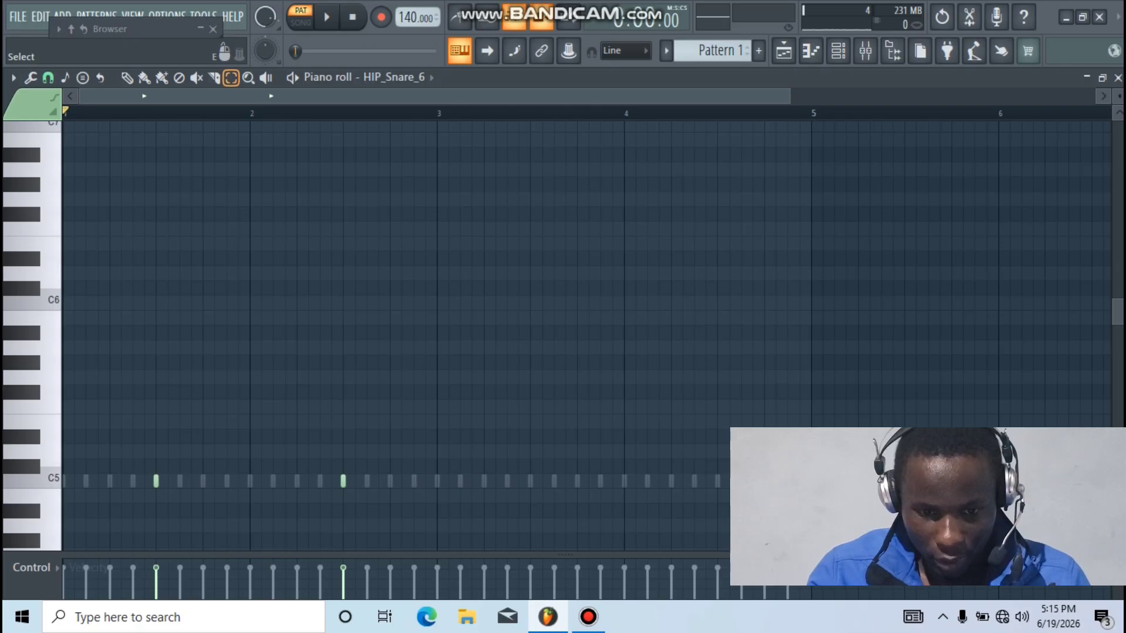
{"action": "left_click_drag", "start_coordinate": [436, 112], "coordinate": [64, 113]}
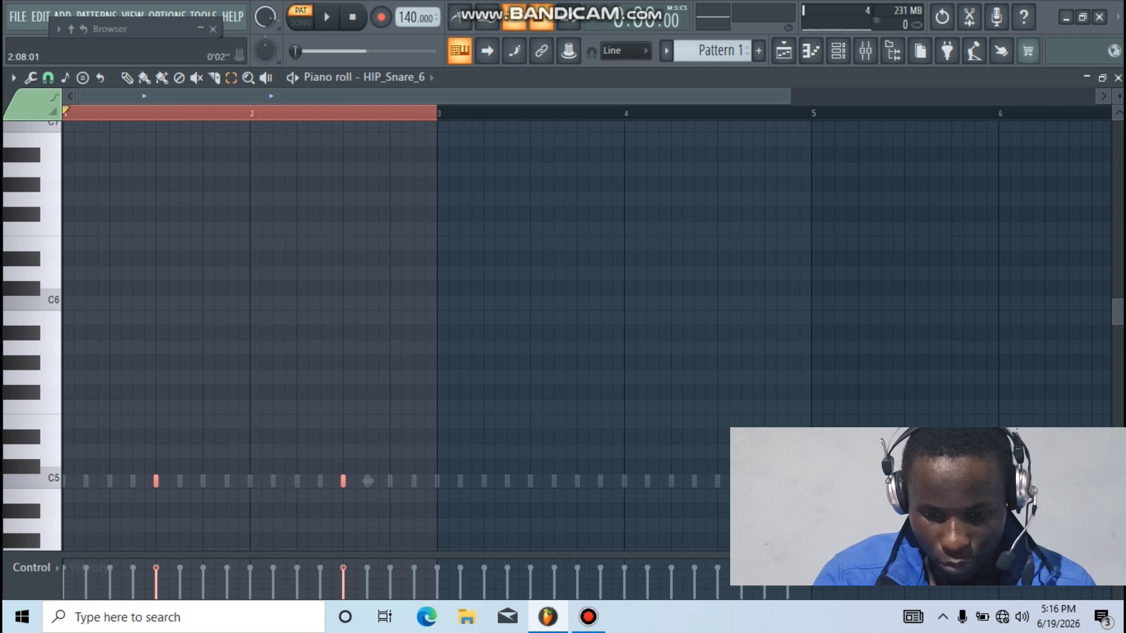
{"action": "key", "text": "ctrl+b"}
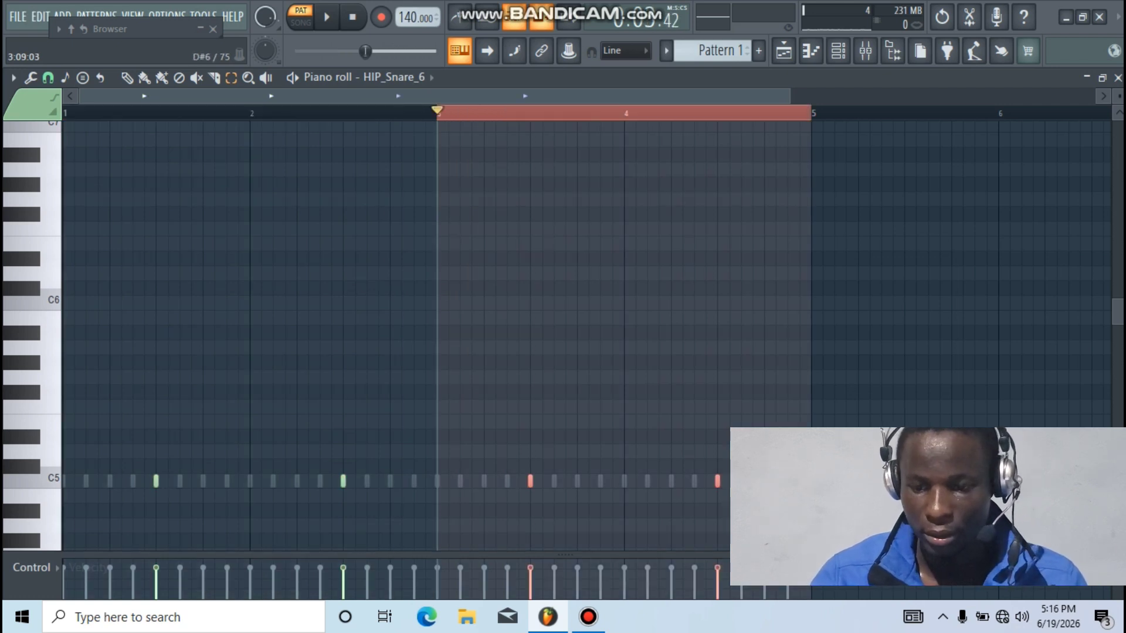
Play the drum pattern and fill HIP_Kick with a hit every 8 steps
{"action": "left_click", "coordinate": [1117, 77]}
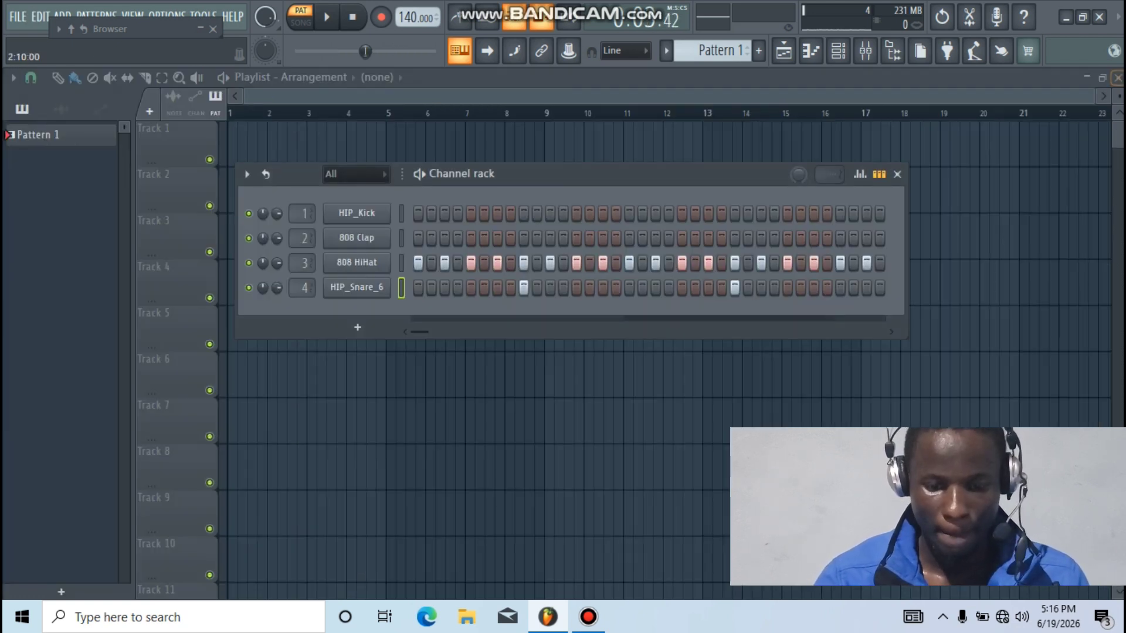
{"action": "key", "text": "space"}
{"action": "key", "text": "space"}
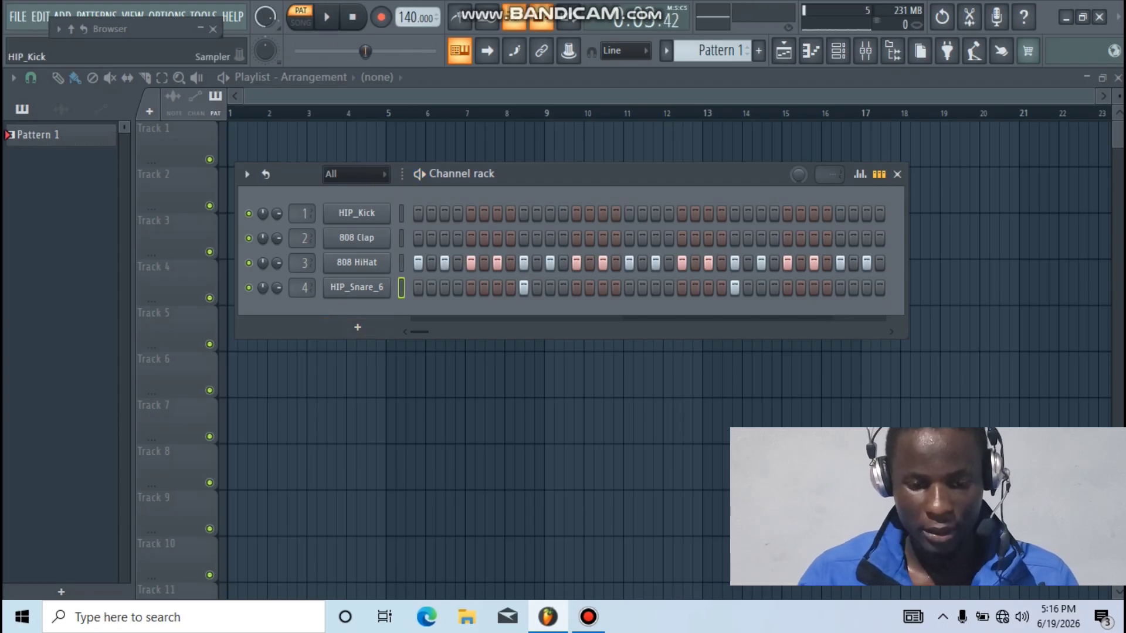
{"action": "left_click_drag", "start_coordinate": [586, 174], "coordinate": [620, 165]}
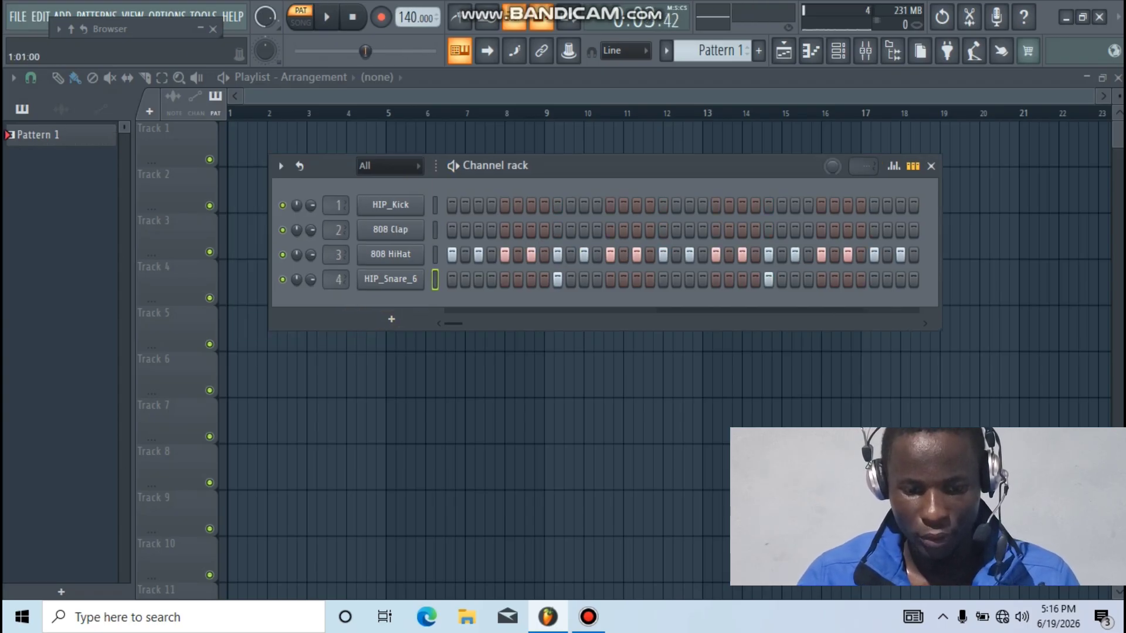
{"action": "right_click", "coordinate": [423, 200]}
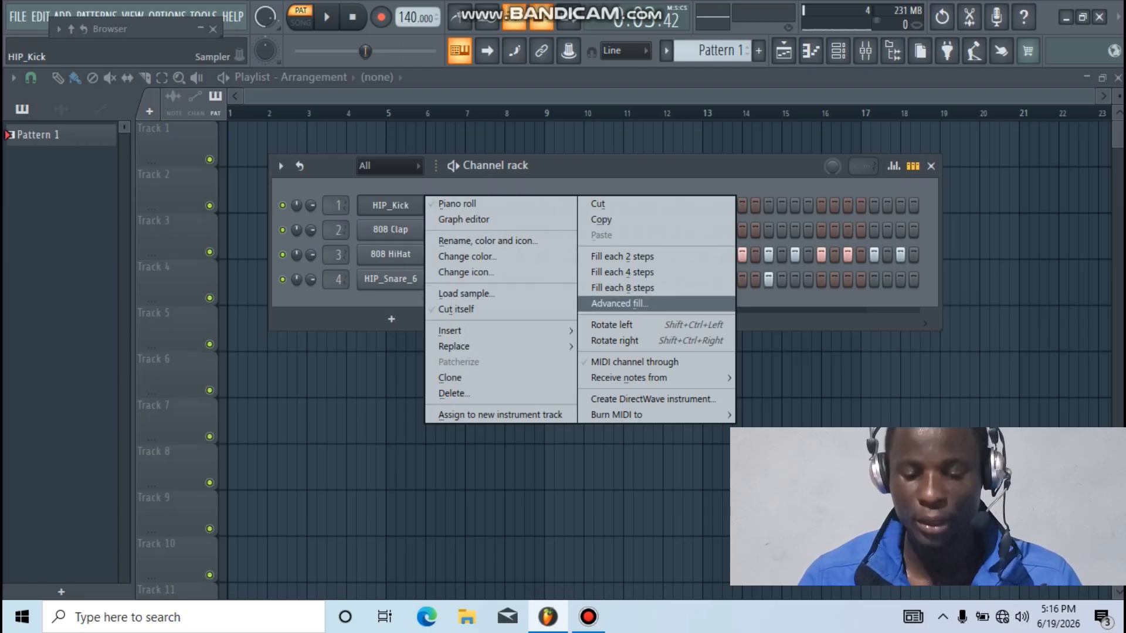
{"action": "left_click", "coordinate": [622, 287]}
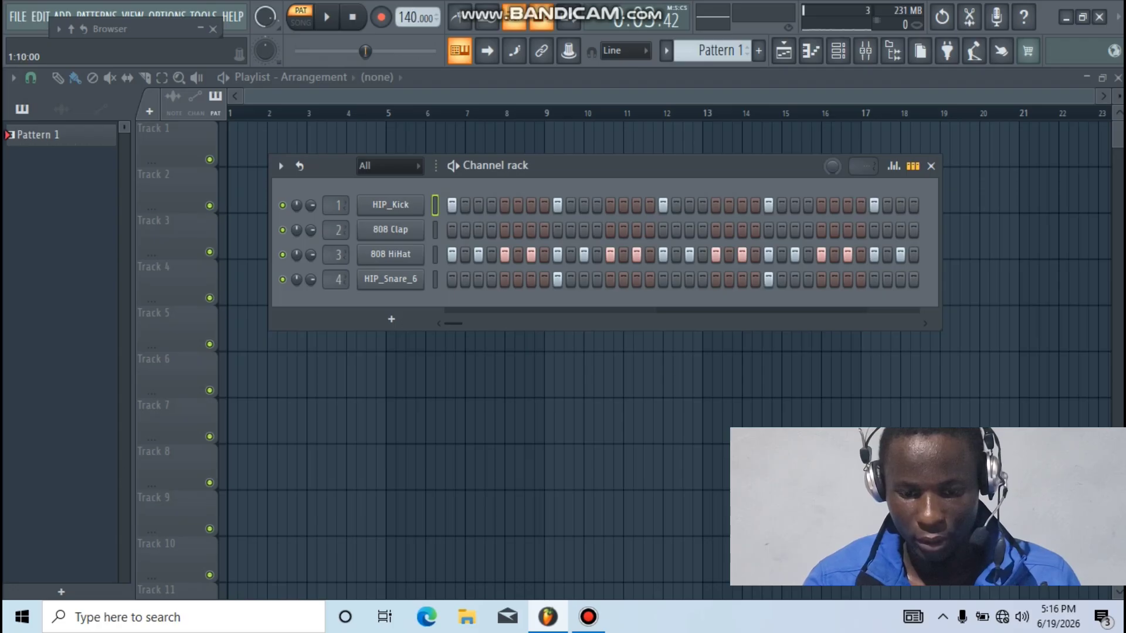
Move the Channel rack window to the left and scroll around the workspace
{"action": "left_click_drag", "start_coordinate": [645, 166], "coordinate": [556, 158]}
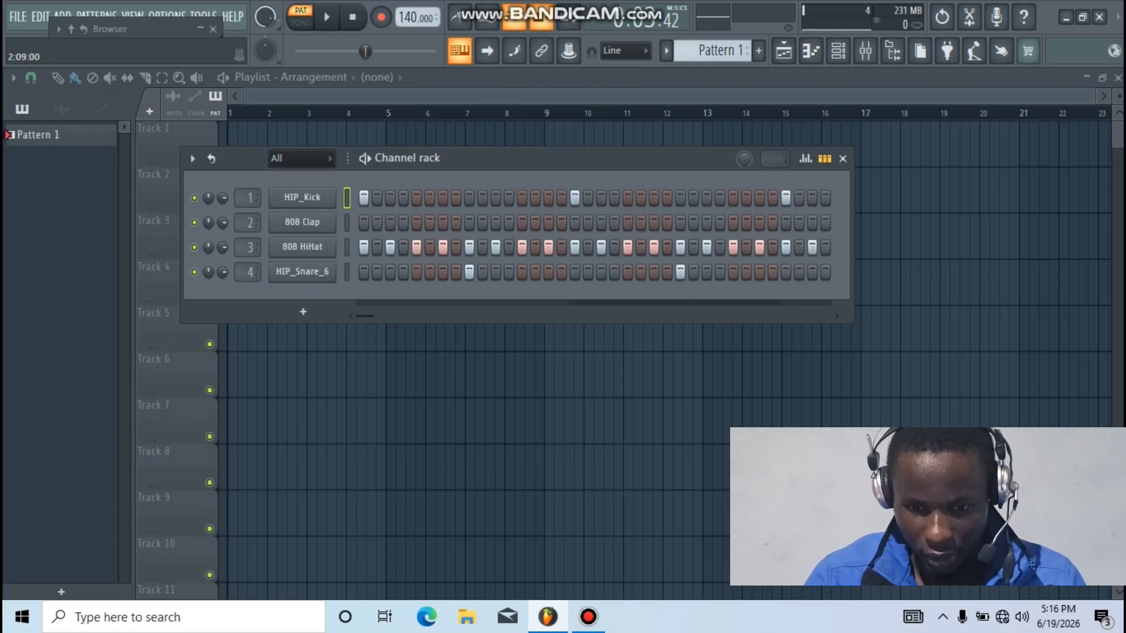
{"action": "left_click_drag", "start_coordinate": [528, 158], "coordinate": [417, 158]}
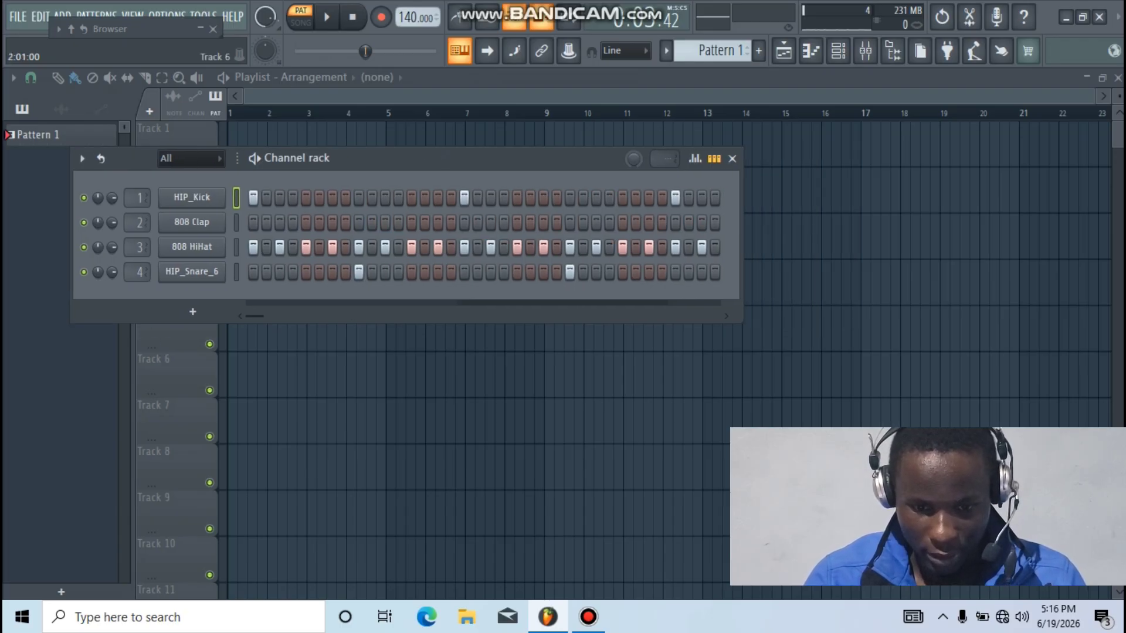
{"action": "scroll", "coordinate": [484, 234], "scroll_direction": "right", "scroll_amount": 2}
{"action": "scroll", "coordinate": [484, 234], "scroll_direction": "left", "scroll_amount": 2}
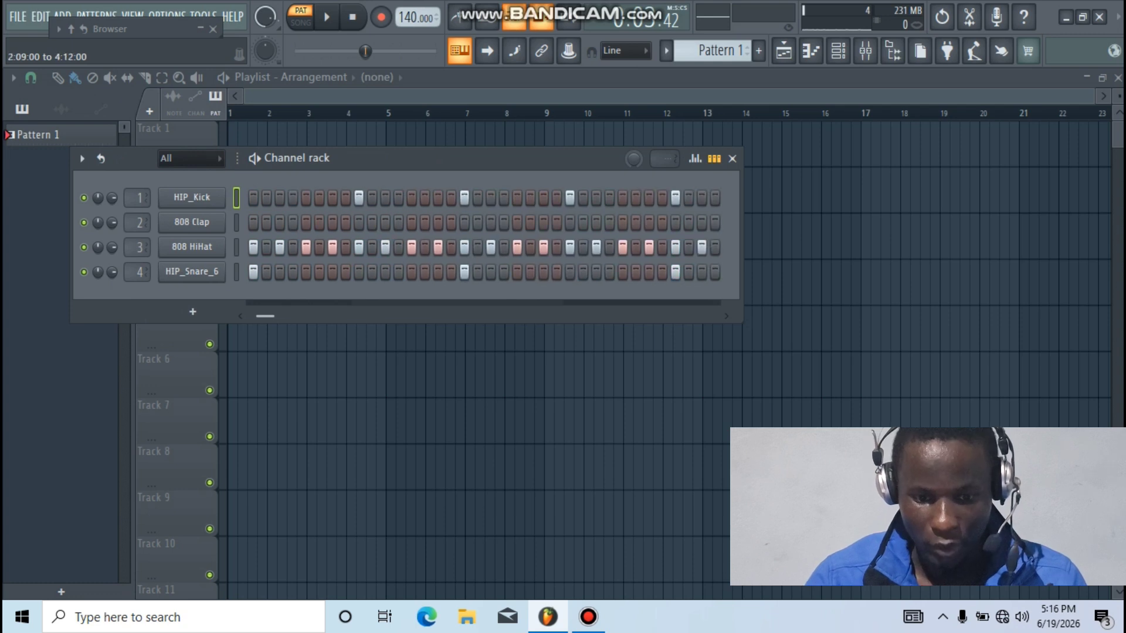
{"action": "scroll", "coordinate": [483, 234], "scroll_direction": "right", "scroll_amount": 2}
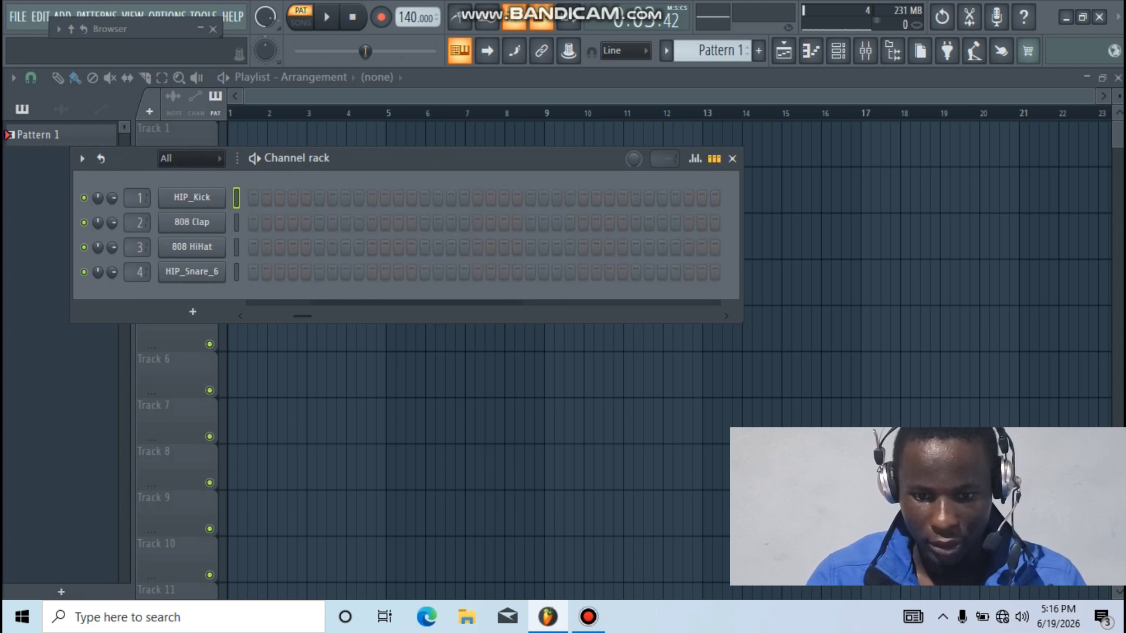
{"action": "scroll", "coordinate": [711, 50], "scroll_direction": "up", "scroll_amount": 5}
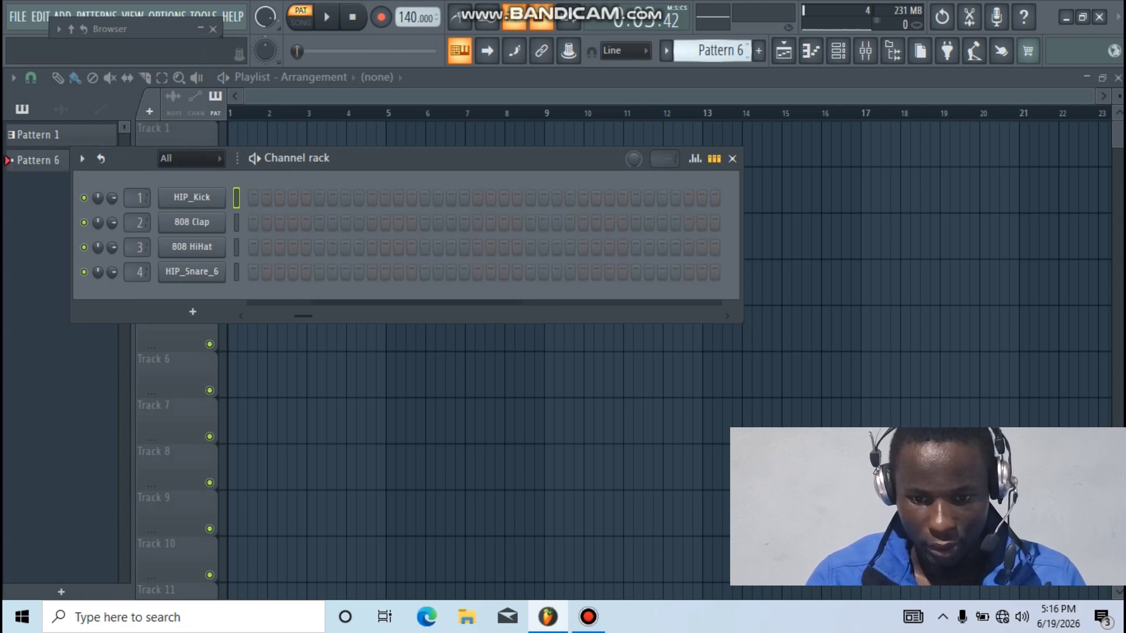
{"action": "scroll", "coordinate": [711, 51], "scroll_direction": "down", "scroll_amount": 5}
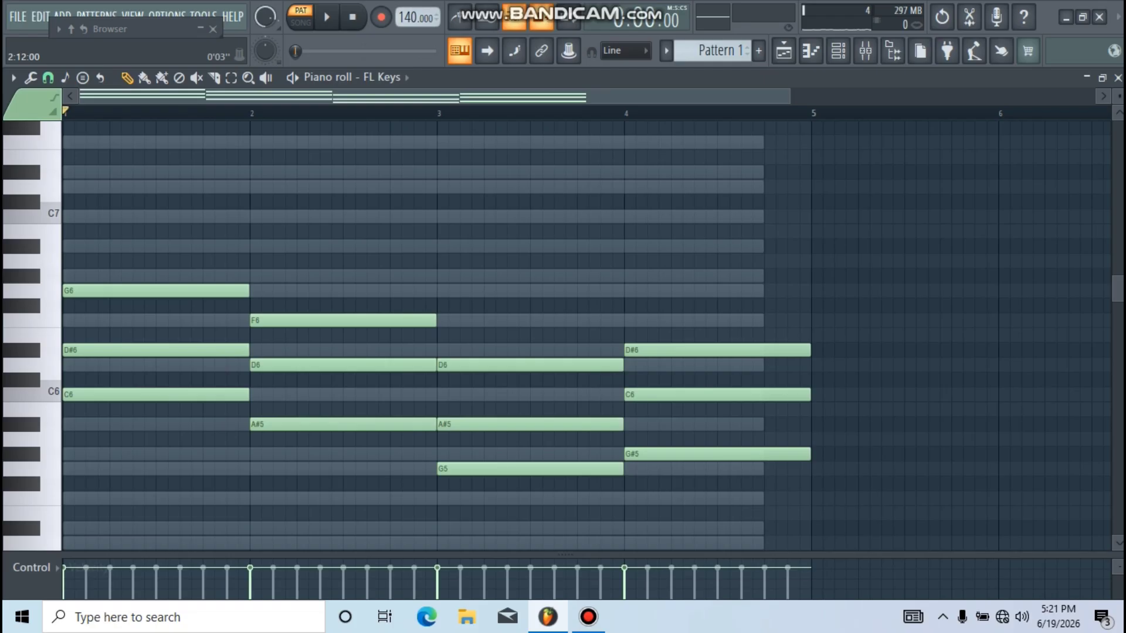
Transpose the FL Keys chords down one octave with Ctrl+Down and play them back
{"action": "key", "text": "ctrl+Down"}
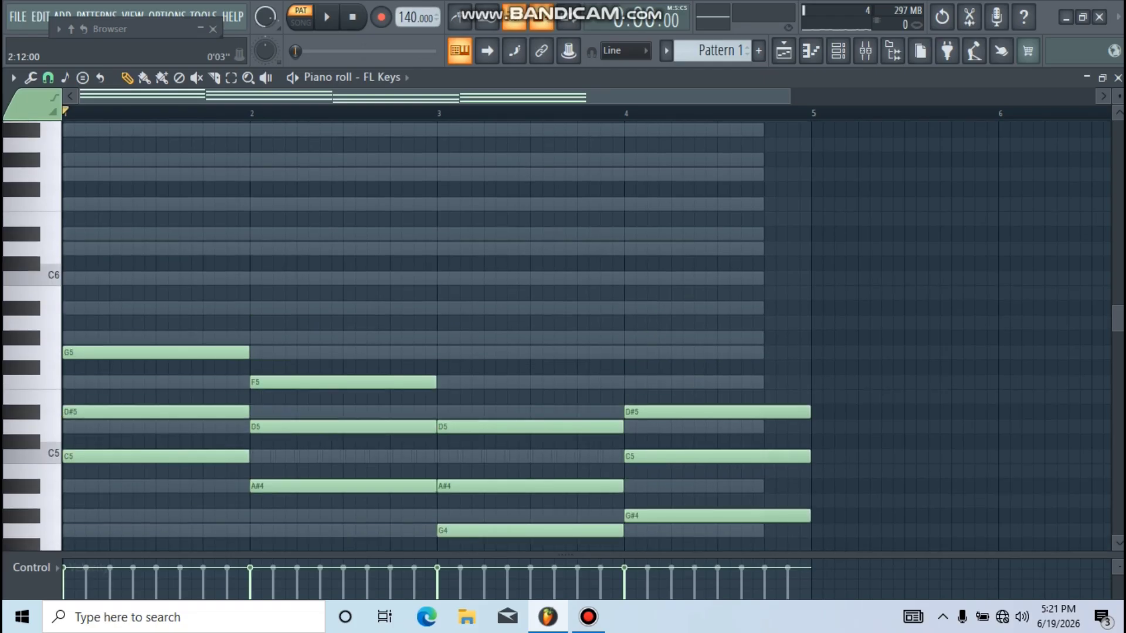
{"action": "key", "text": "space"}
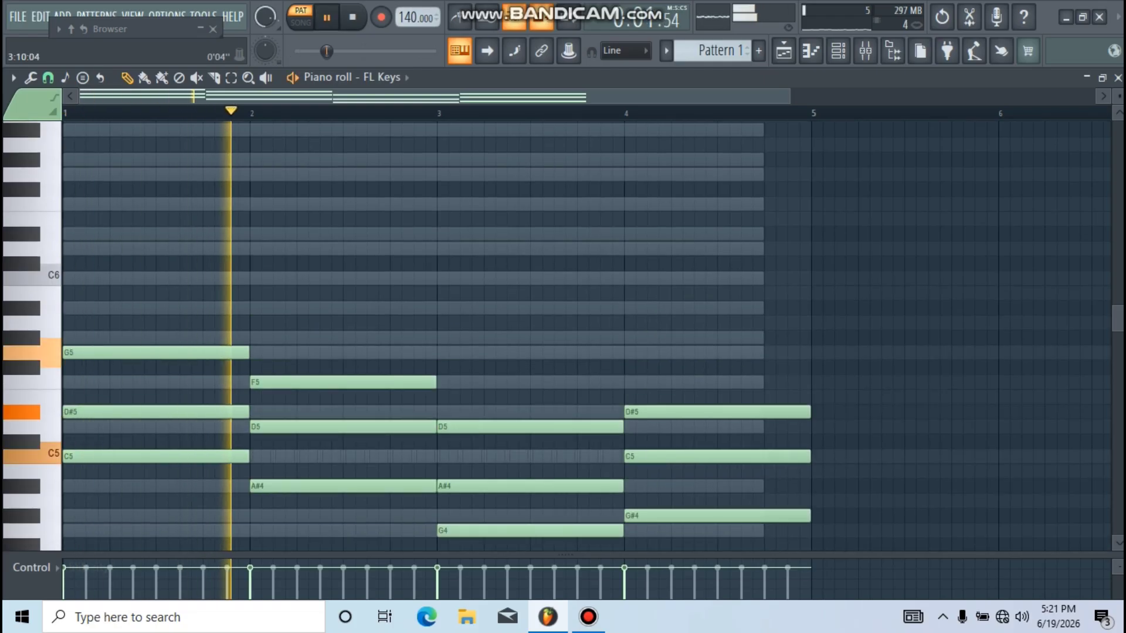
{"action": "scroll", "coordinate": [434, 96], "scroll_direction": "down", "scroll_amount": 1}
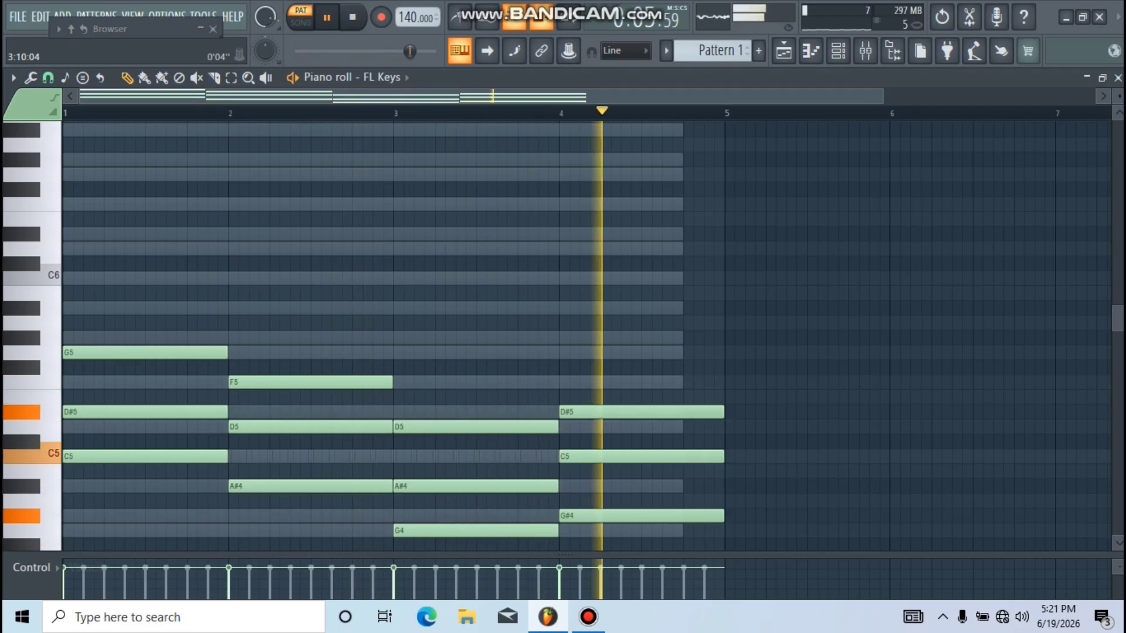
{"action": "key", "text": "space"}
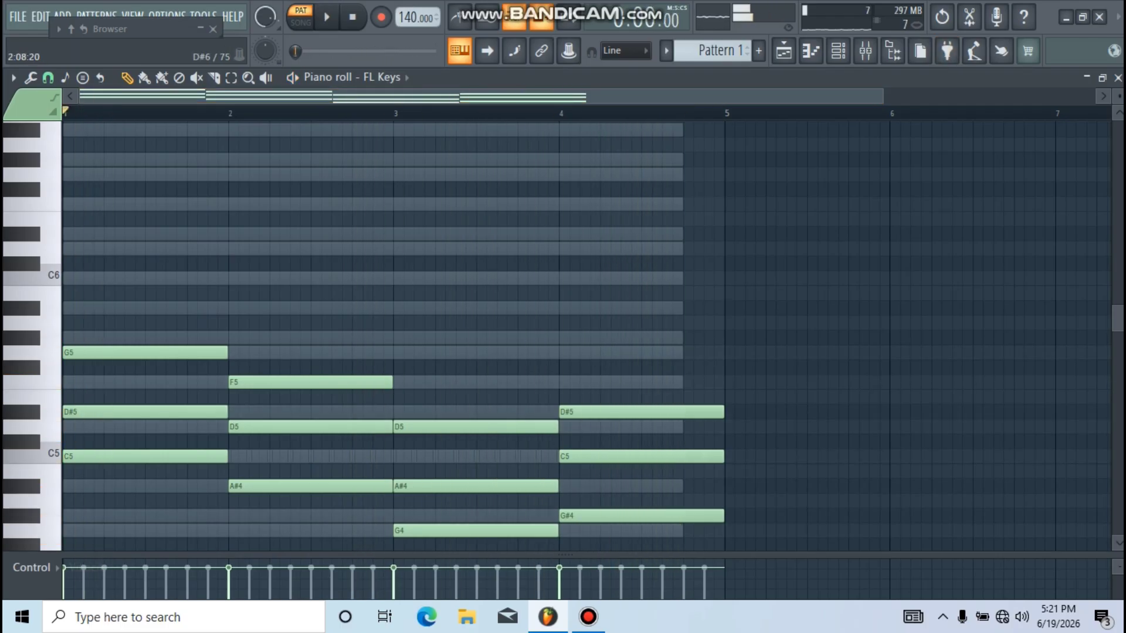